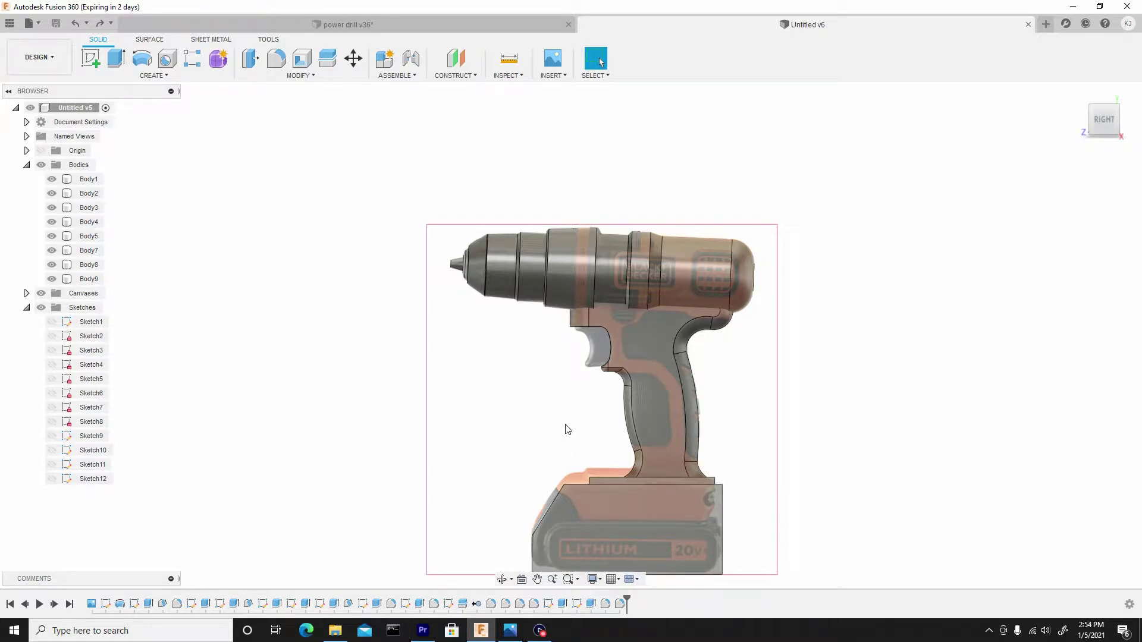
# Step: Frame the drill chuck and hide the Bodies folder, leaving only the drill photo visible
pyautogui.moveTo(567, 429); pyautogui.dragTo(437, 358, button='middle')
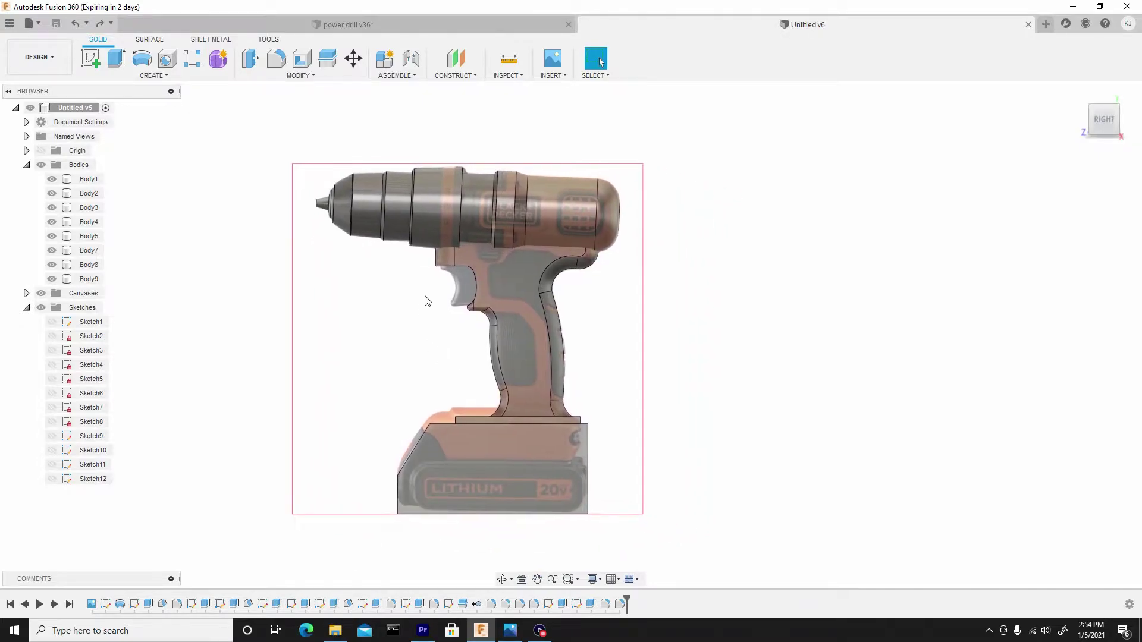
pyautogui.scroll(6, 423, 262)
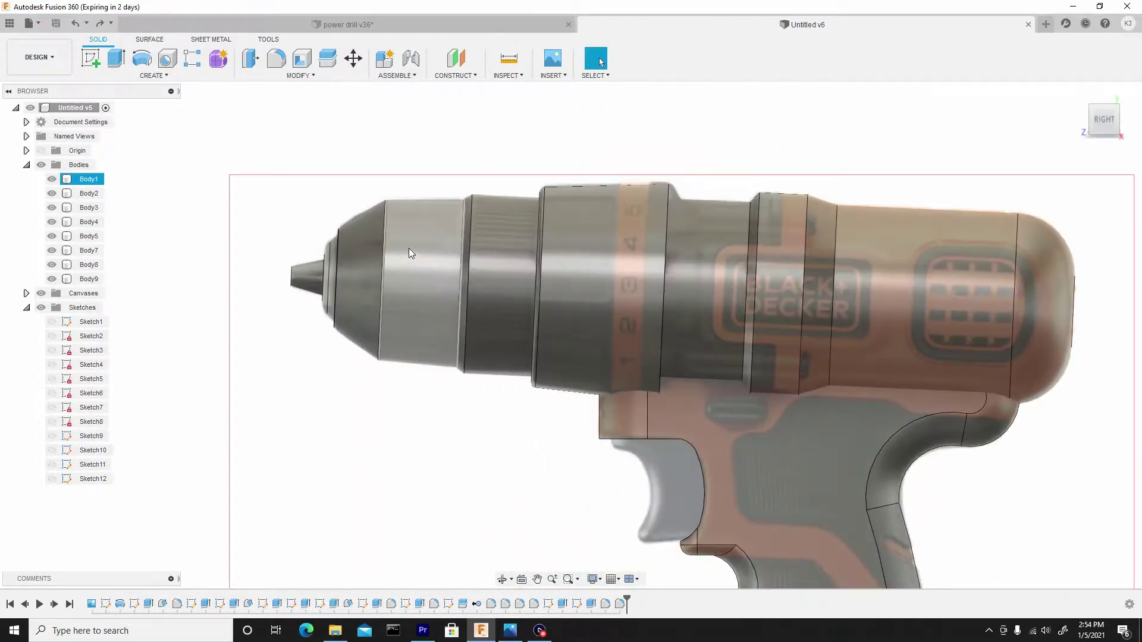
pyautogui.scroll(-2, 408, 386)
pyautogui.scroll(3, 404, 311)
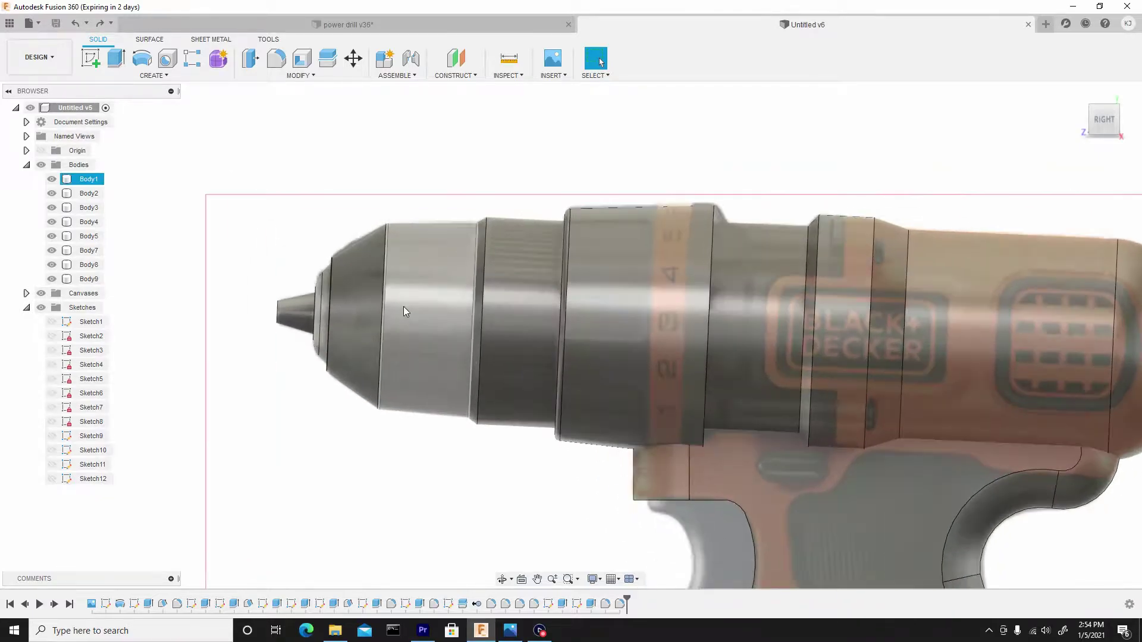
pyautogui.scroll(2, 472, 333)
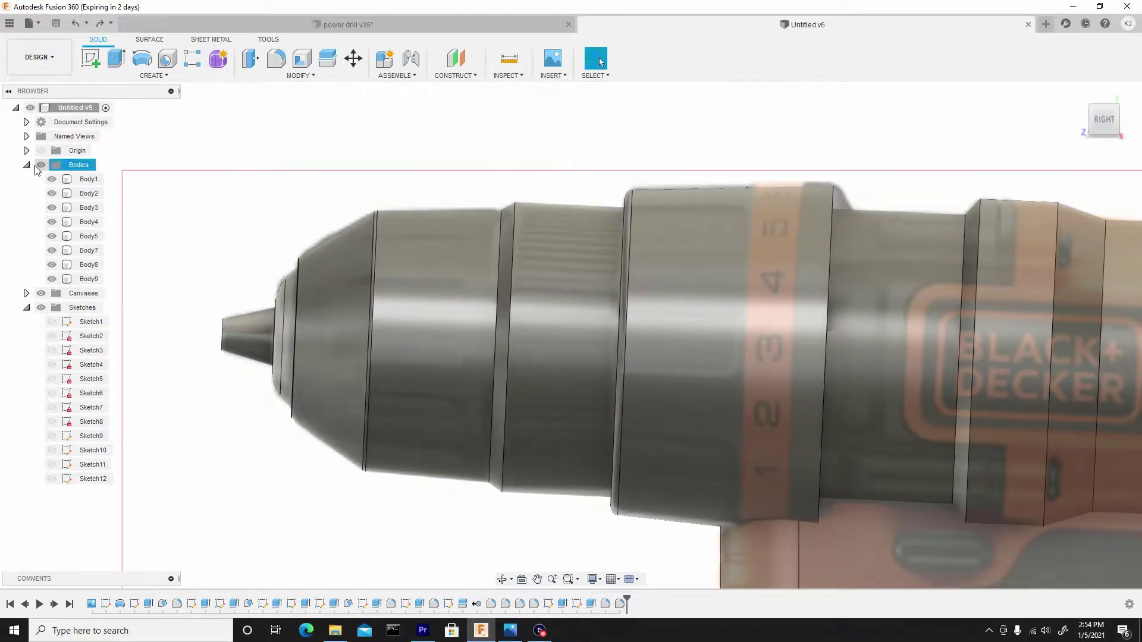
pyautogui.click(39, 165)
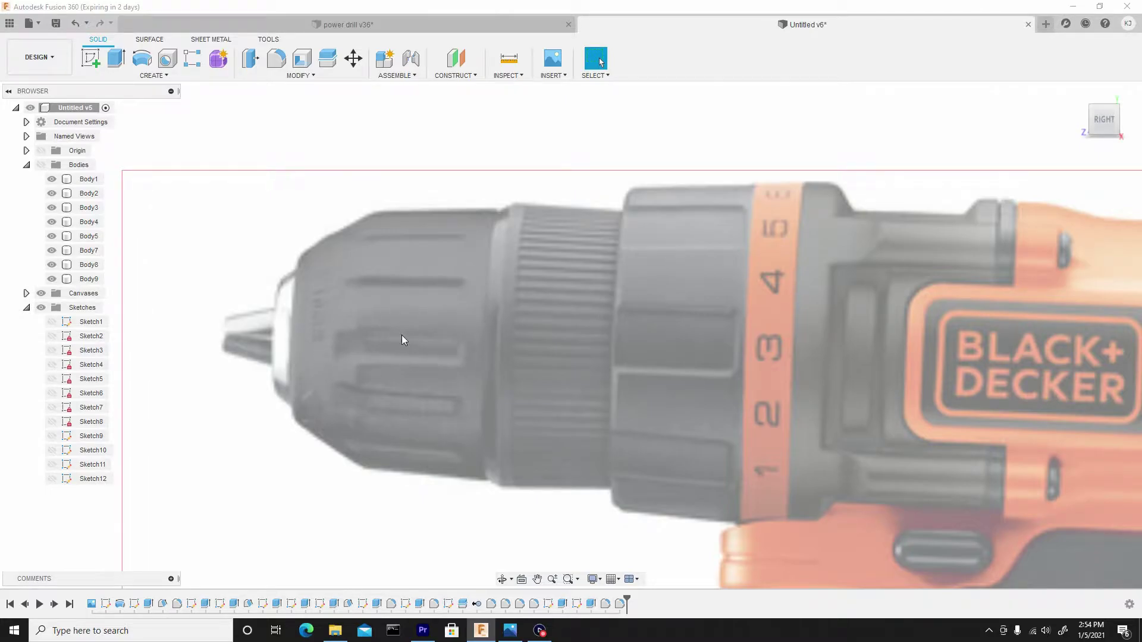
pyautogui.scroll(-2, 455, 359)
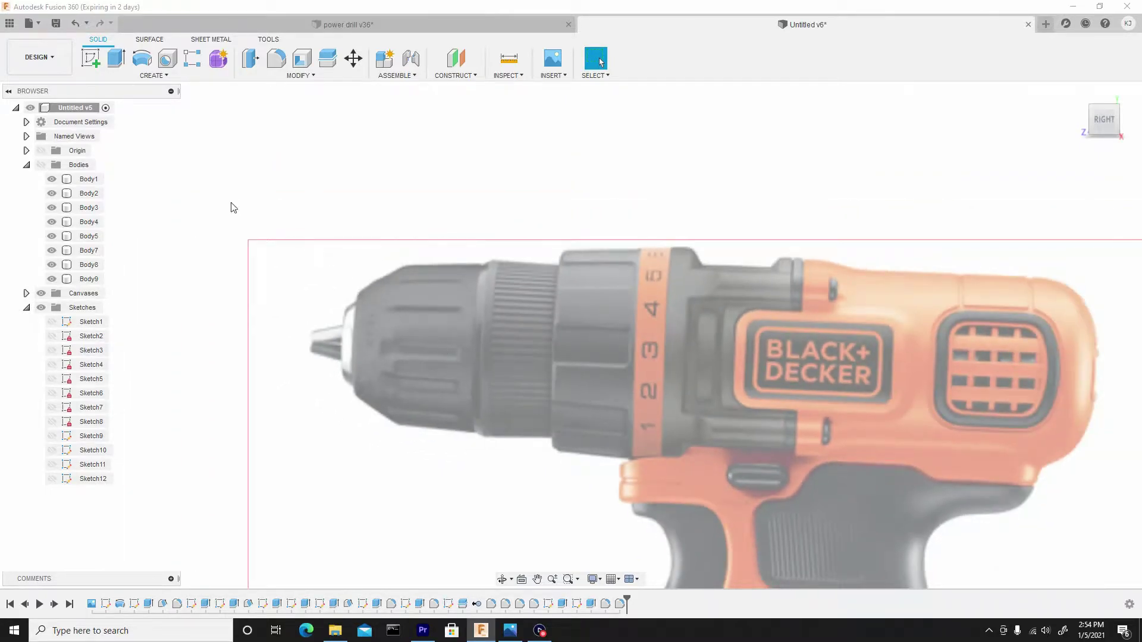
# Step: Start a new sketch on the side-facing origin plane
pyautogui.scroll(-1, 226, 196)
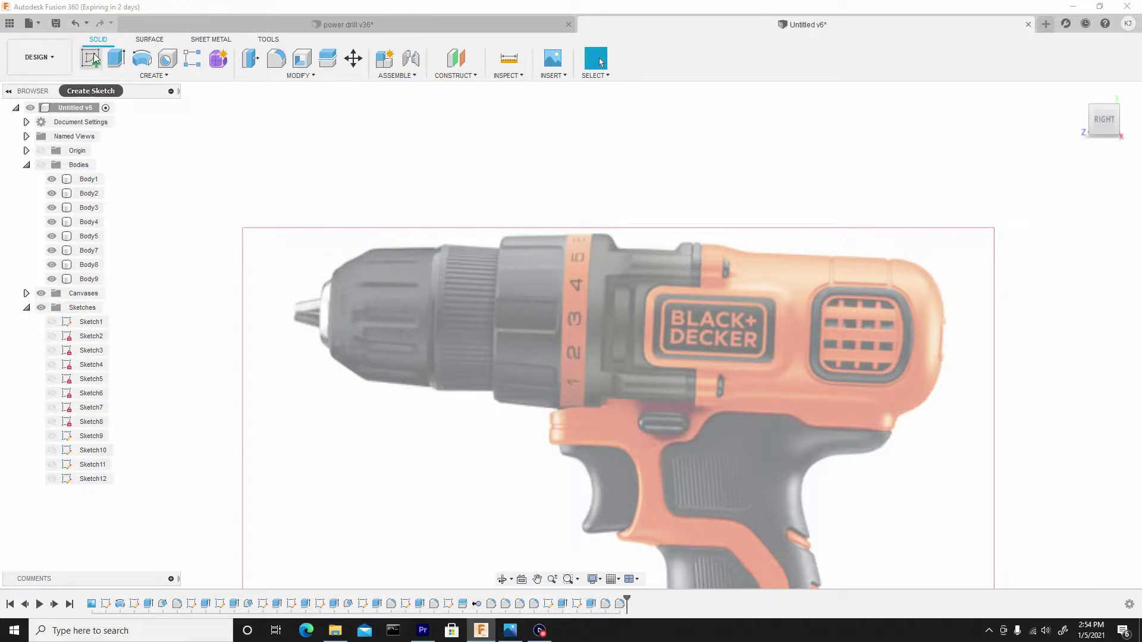
pyautogui.click(94, 60)
pyautogui.click(571, 553)
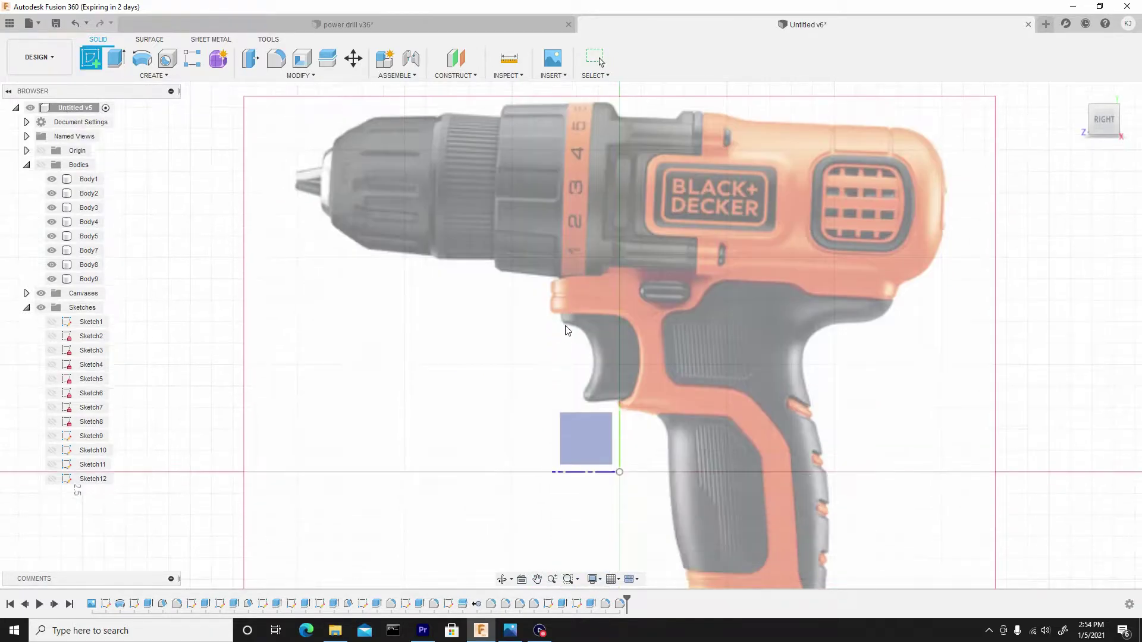
pyautogui.click(587, 437)
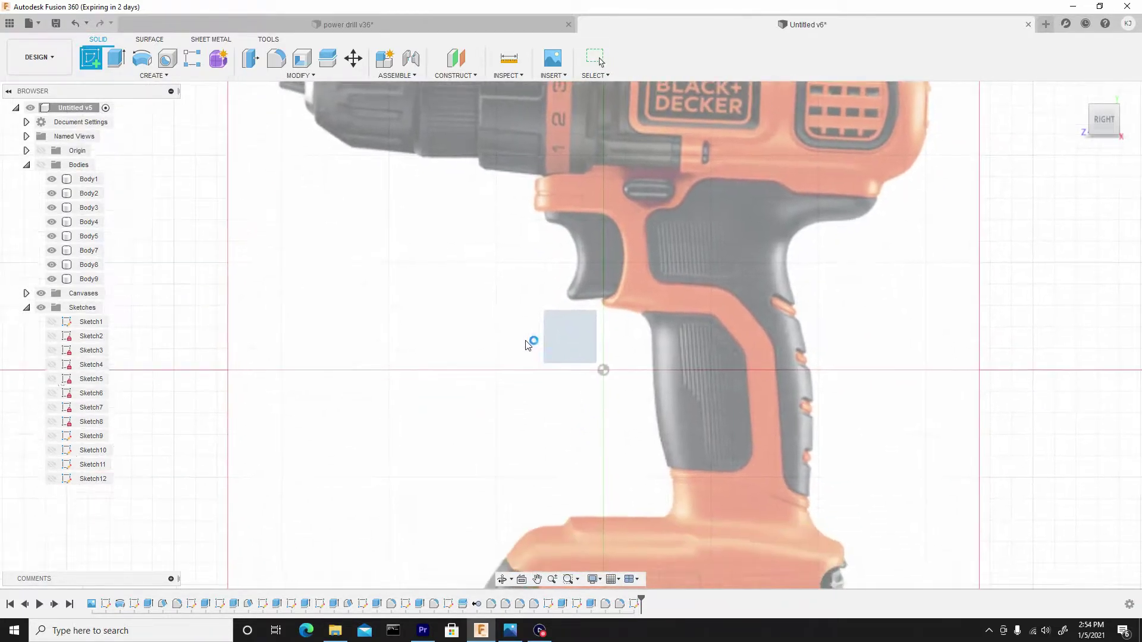
pyautogui.scroll(-2, 548, 398)
pyautogui.scroll(5, 454, 309)
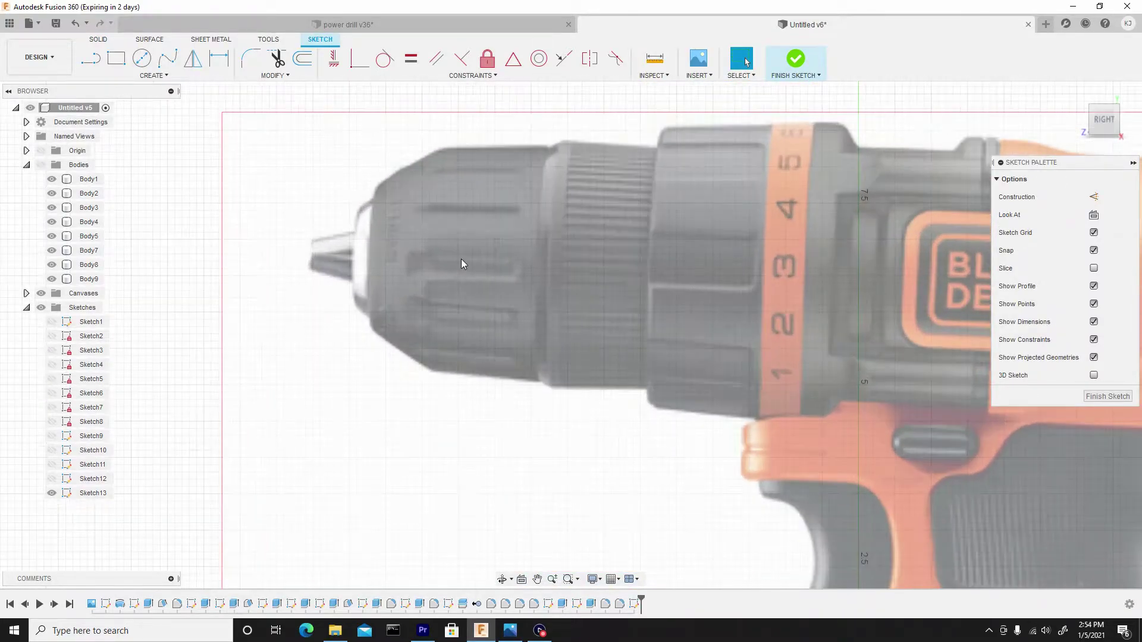
pyautogui.scroll(2, 462, 264)
# Step: Draw a 2-point rectangle of about 1.45 × 0.30 mm over a chuck slot and select its profile
pyautogui.click(116, 59)
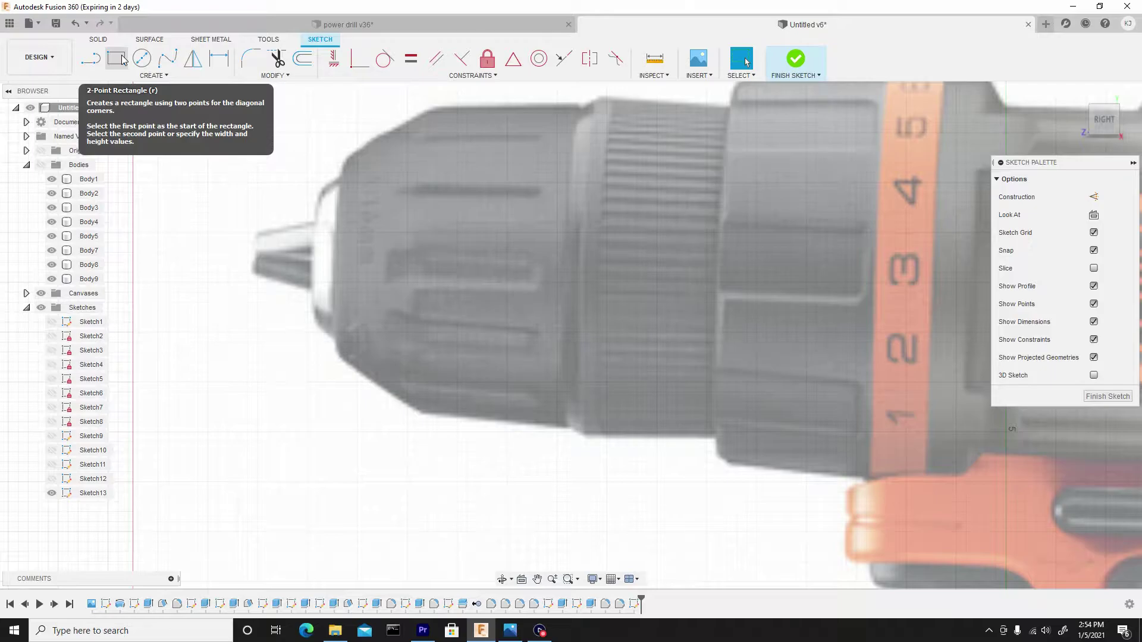
pyautogui.click(159, 76)
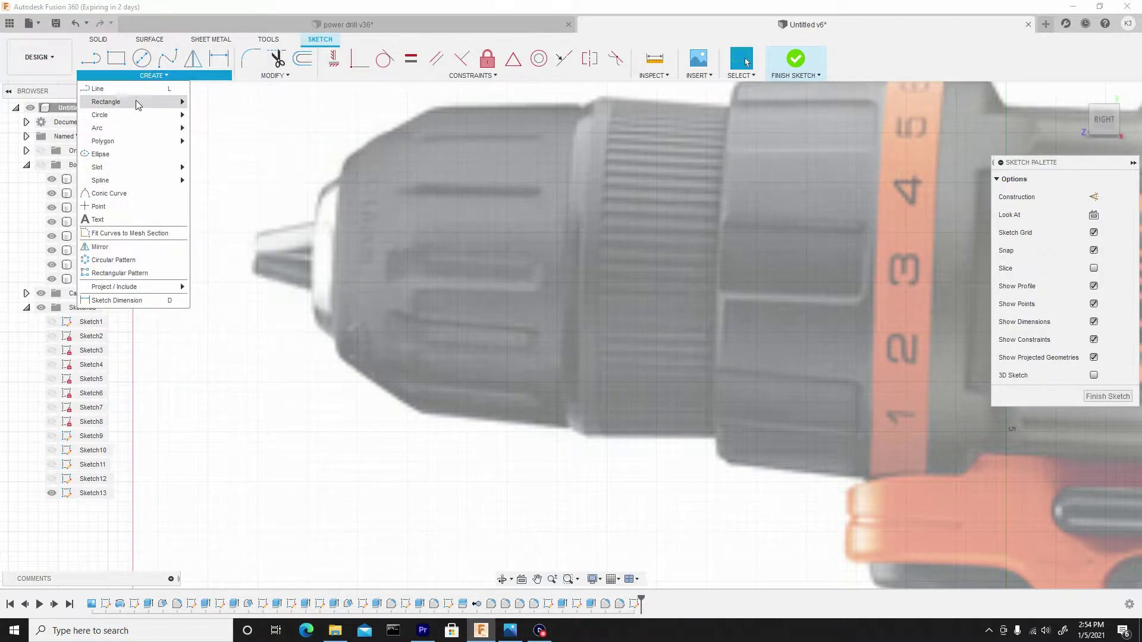
pyautogui.moveTo(134, 102)
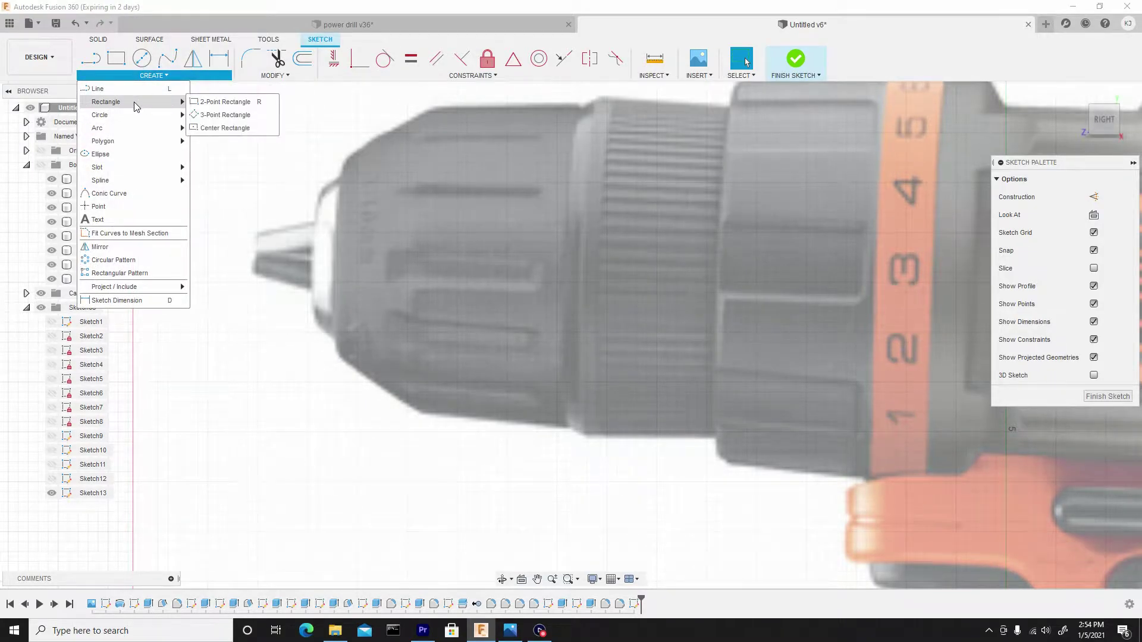
pyautogui.click(226, 107)
pyautogui.scroll(3, 535, 265)
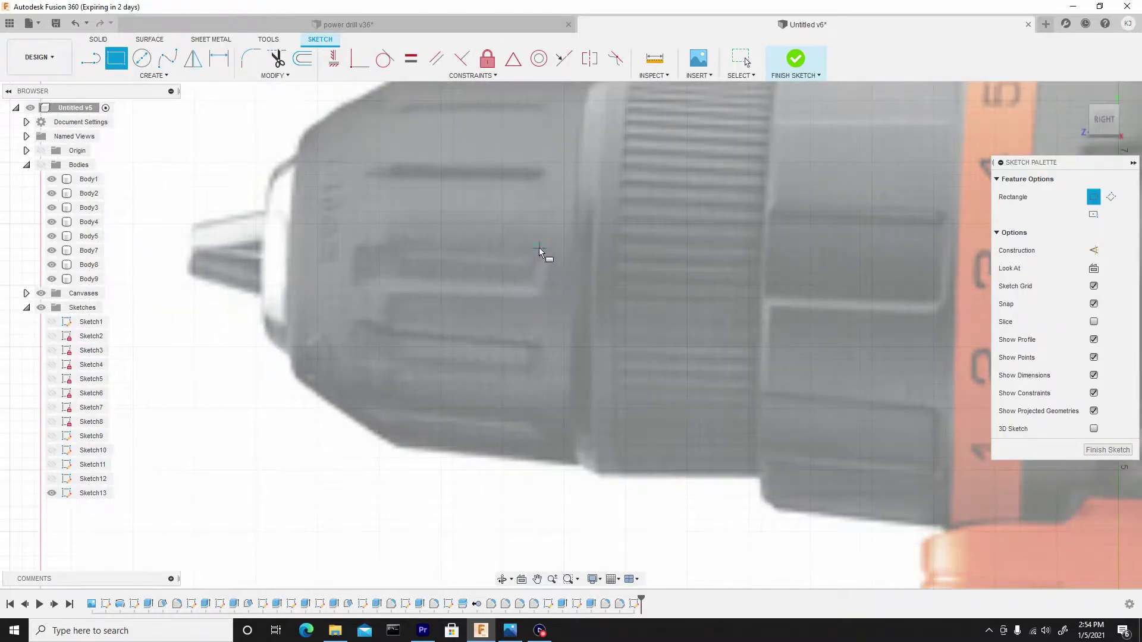
pyautogui.click(539, 247)
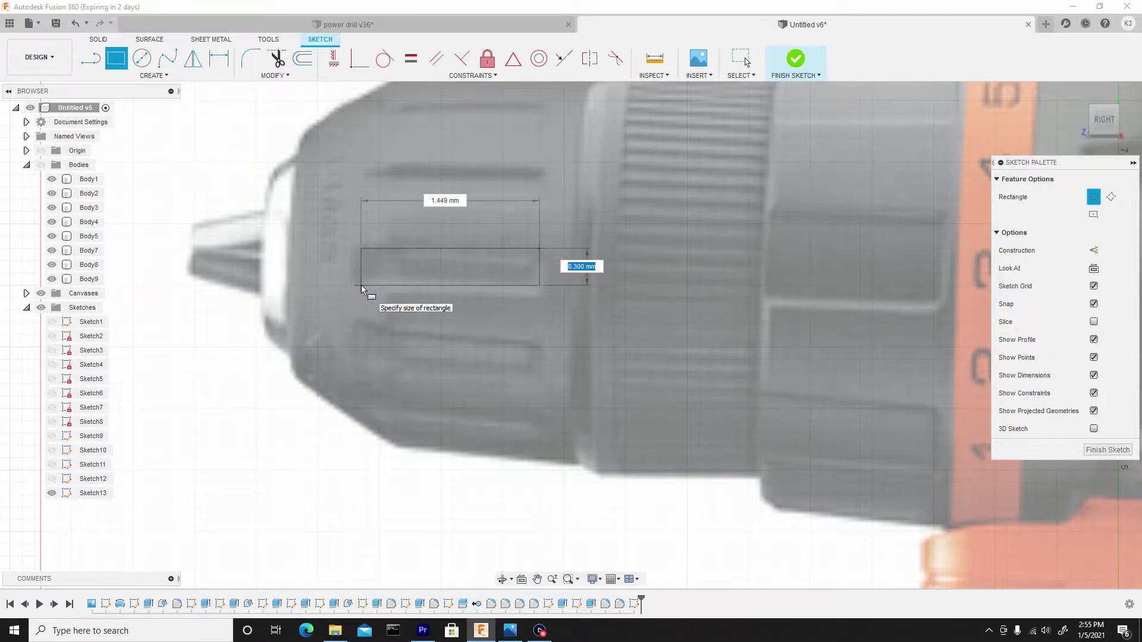
pyautogui.click(362, 284)
pyautogui.rightClick(367, 281)
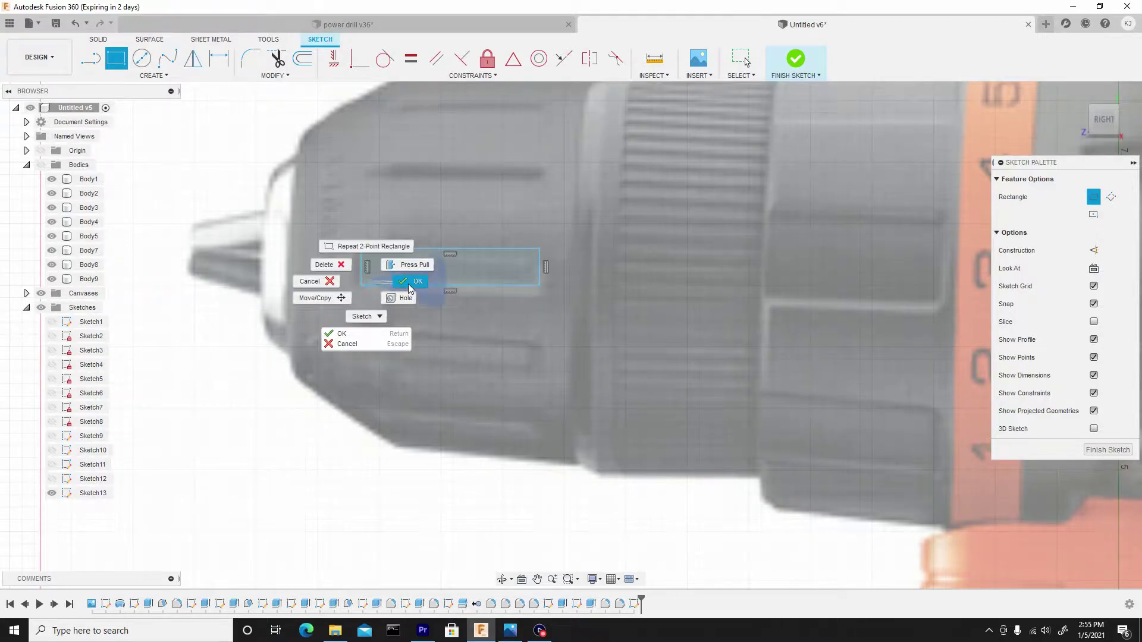
pyautogui.click(409, 285)
pyautogui.scroll(2, 510, 243)
pyautogui.scroll(-3, 521, 262)
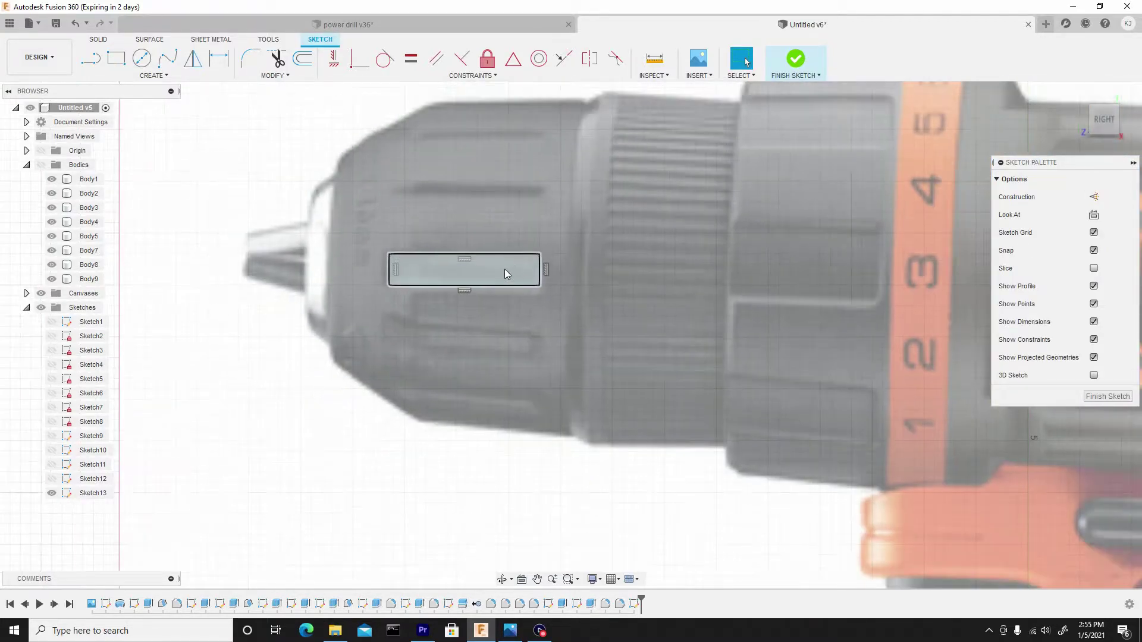
pyautogui.click(486, 269)
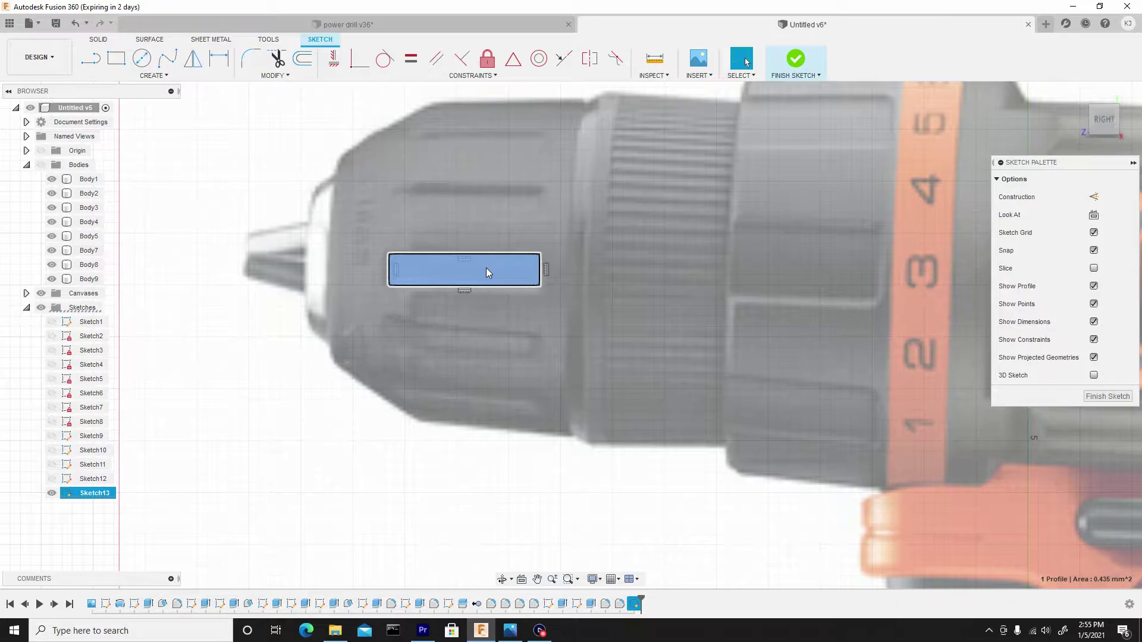
# Step: Start extruding the rectangle profile into the chuck, with the drill bodies shown again
pyautogui.rightClick(490, 269)
pyautogui.click(528, 251)
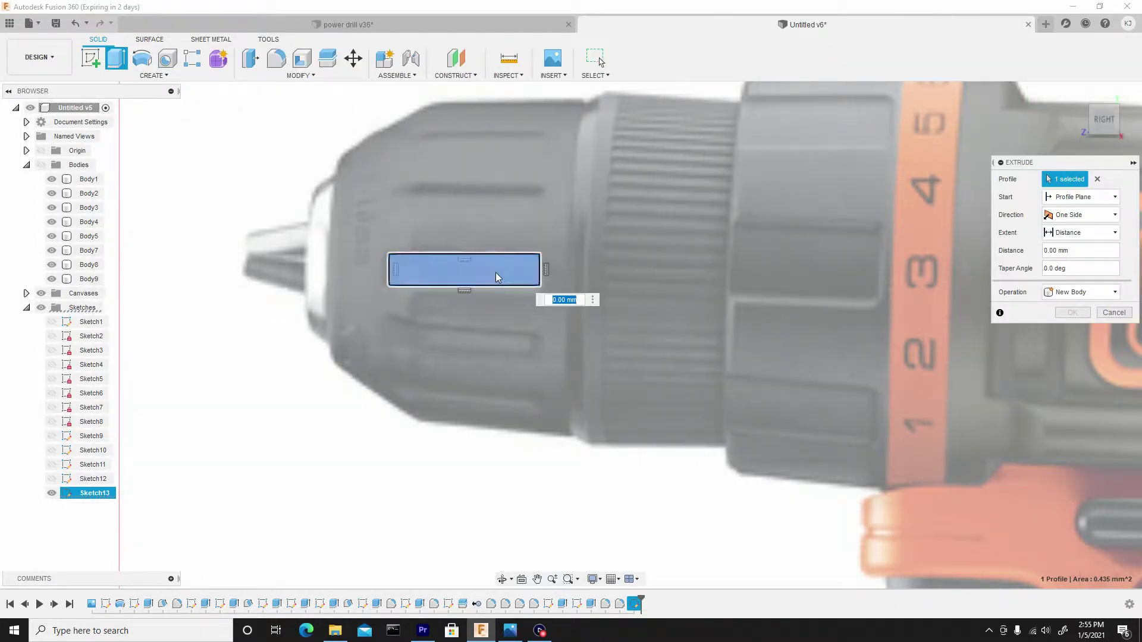
pyautogui.click(41, 165)
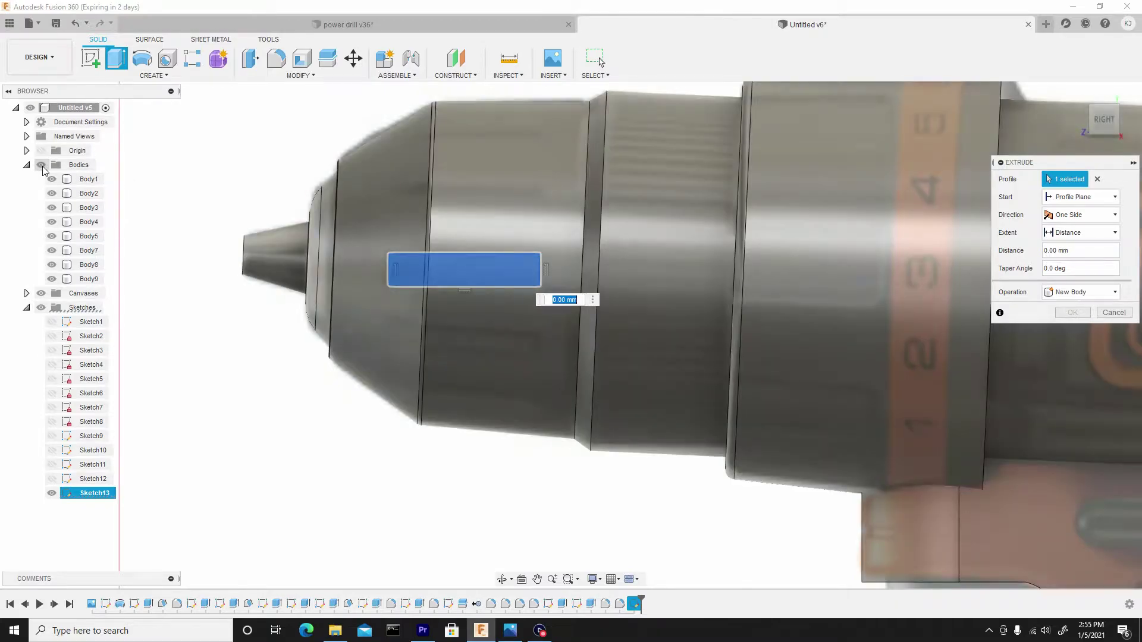
pyautogui.keyDown('shift'); pyautogui.moveTo(367, 229); pyautogui.dragTo(405, 235, button='middle'); pyautogui.keyUp('shift')
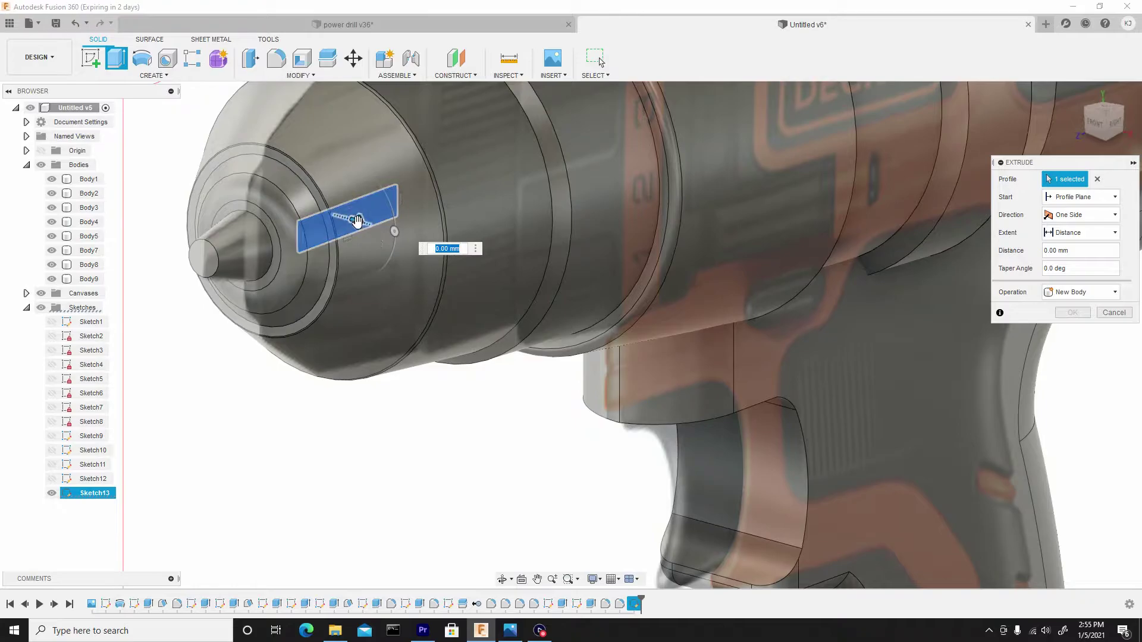
pyautogui.moveTo(356, 221); pyautogui.dragTo(501, 267)
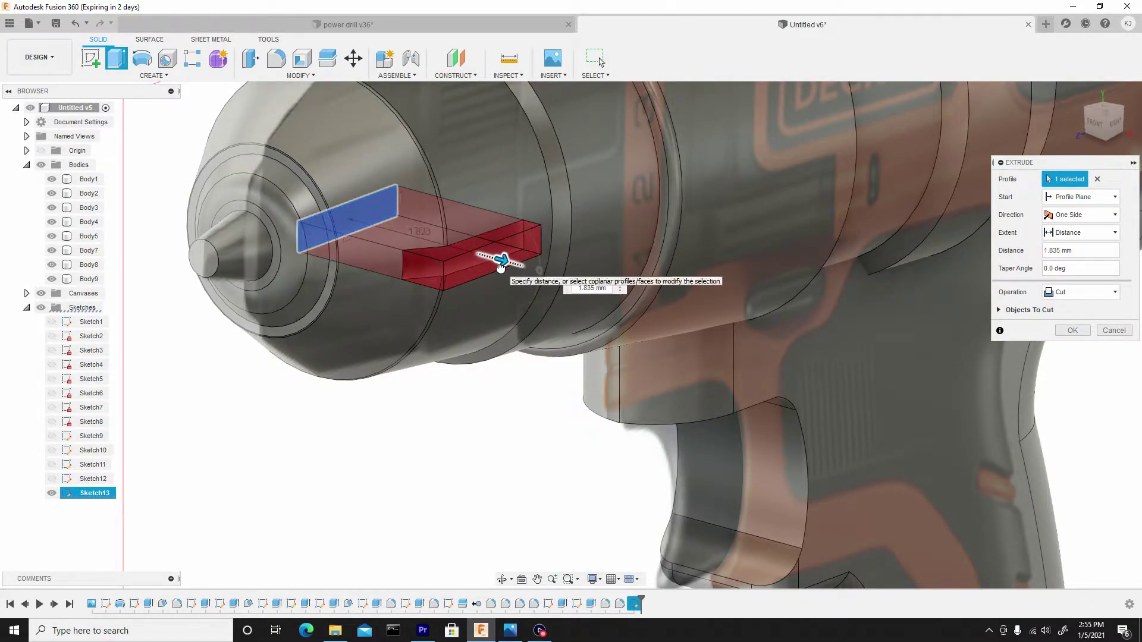
pyautogui.keyDown('shift'); pyautogui.moveTo(497, 231); pyautogui.dragTo(477, 226, button='middle'); pyautogui.keyUp('shift')
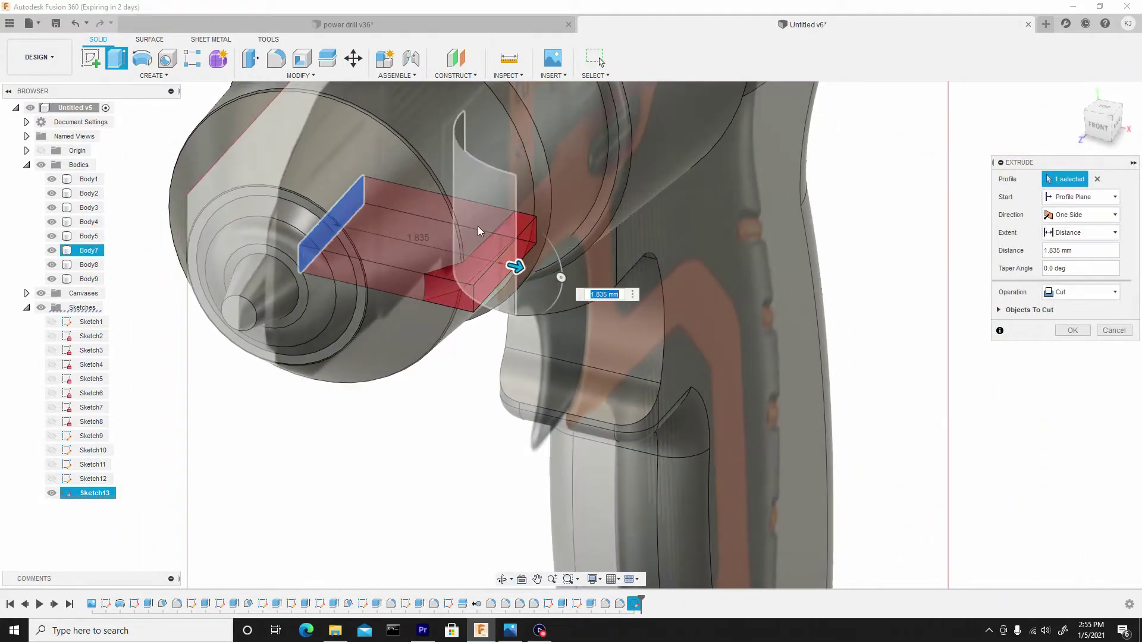
# Step: Make the extrusion two-sided at 1.835 mm and −1.431 mm as new body Body10
pyautogui.click(1078, 218)
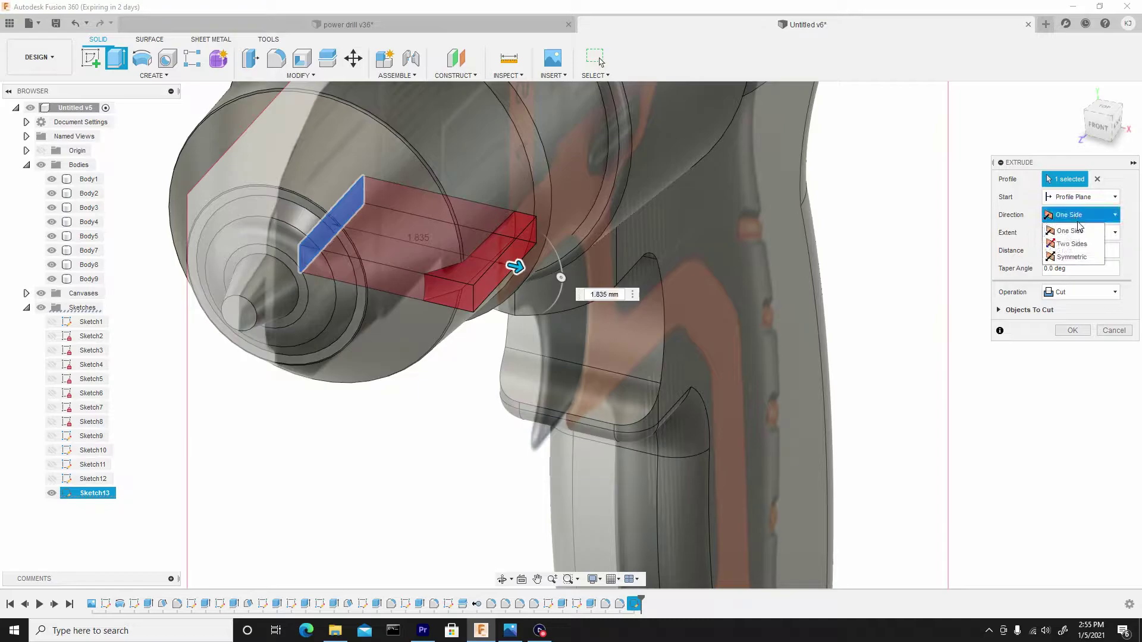
pyautogui.click(1078, 244)
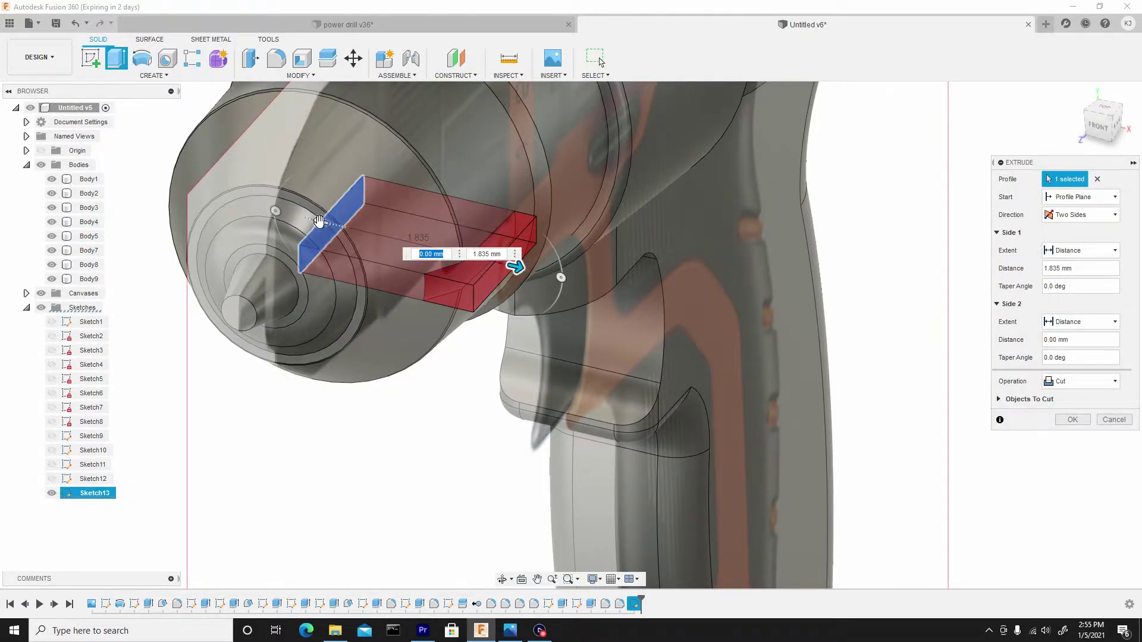
pyautogui.moveTo(319, 222); pyautogui.dragTo(454, 256)
pyautogui.keyDown('shift'); pyautogui.moveTo(738, 182); pyautogui.dragTo(416, 256, button='middle'); pyautogui.keyUp('shift')
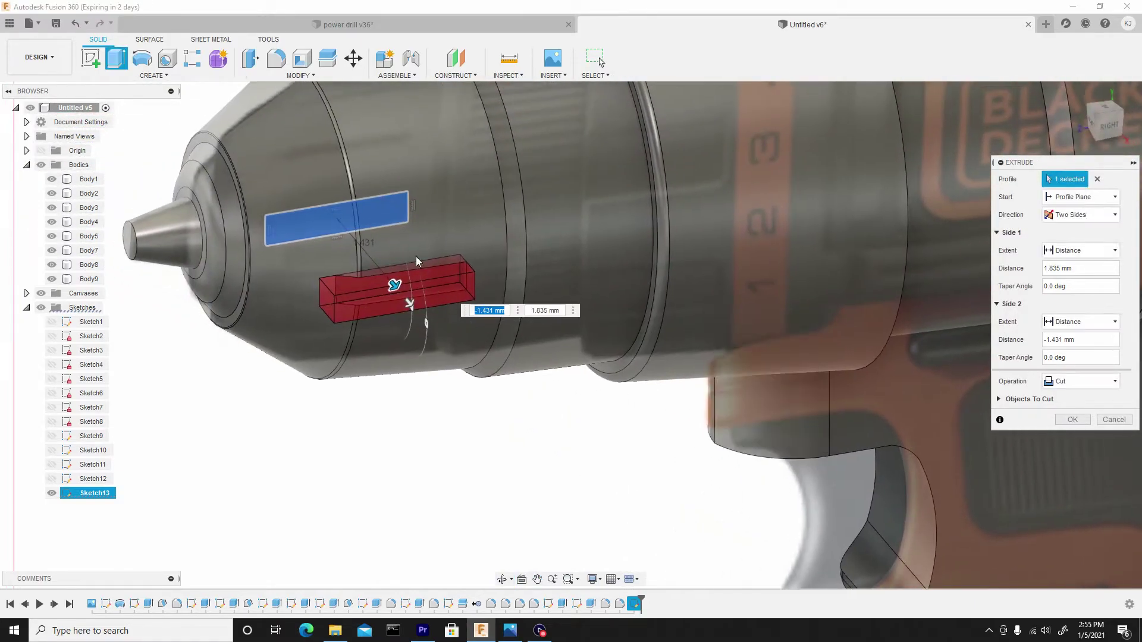
pyautogui.scroll(2, 416, 256)
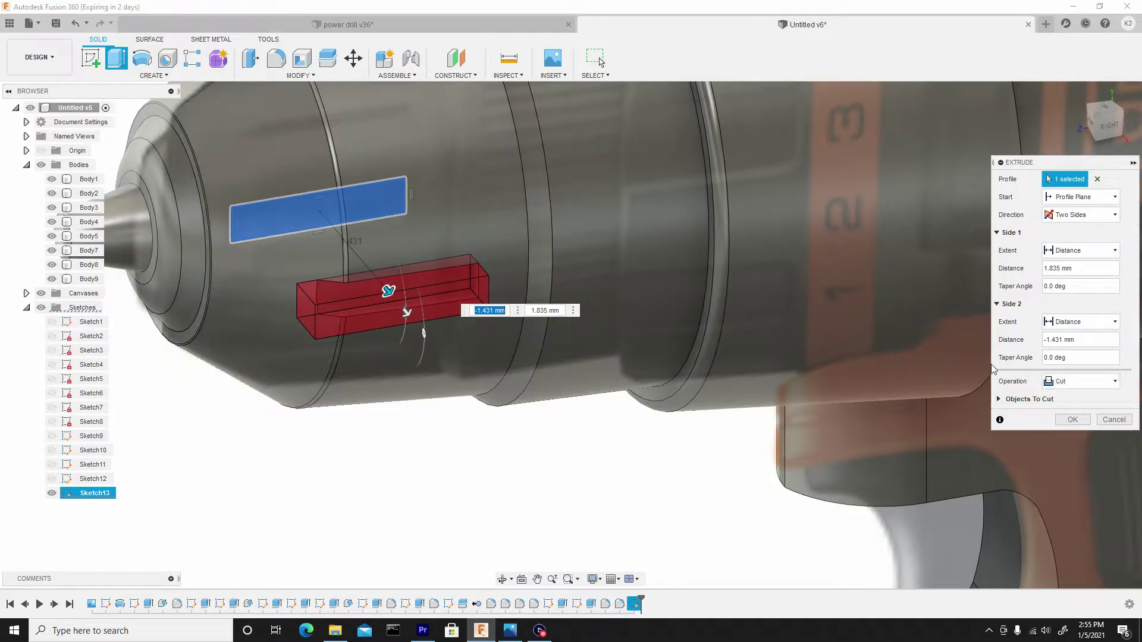
pyautogui.keyDown('shift'); pyautogui.moveTo(910, 319); pyautogui.dragTo(867, 335, button='middle'); pyautogui.keyUp('shift')
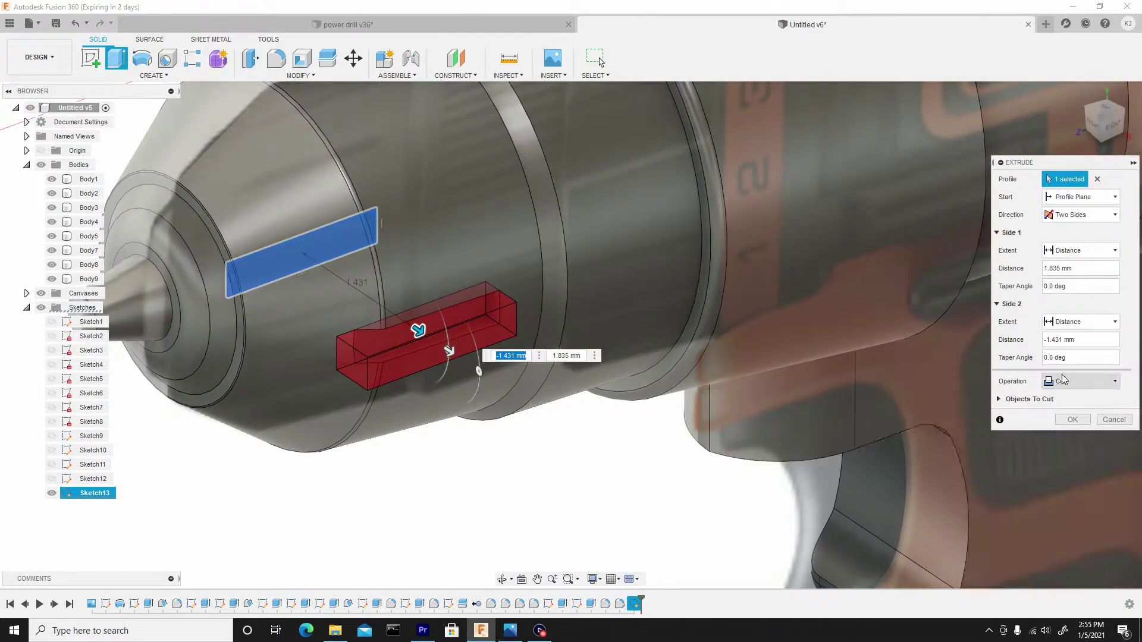
pyautogui.click(1080, 381)
pyautogui.click(1073, 418)
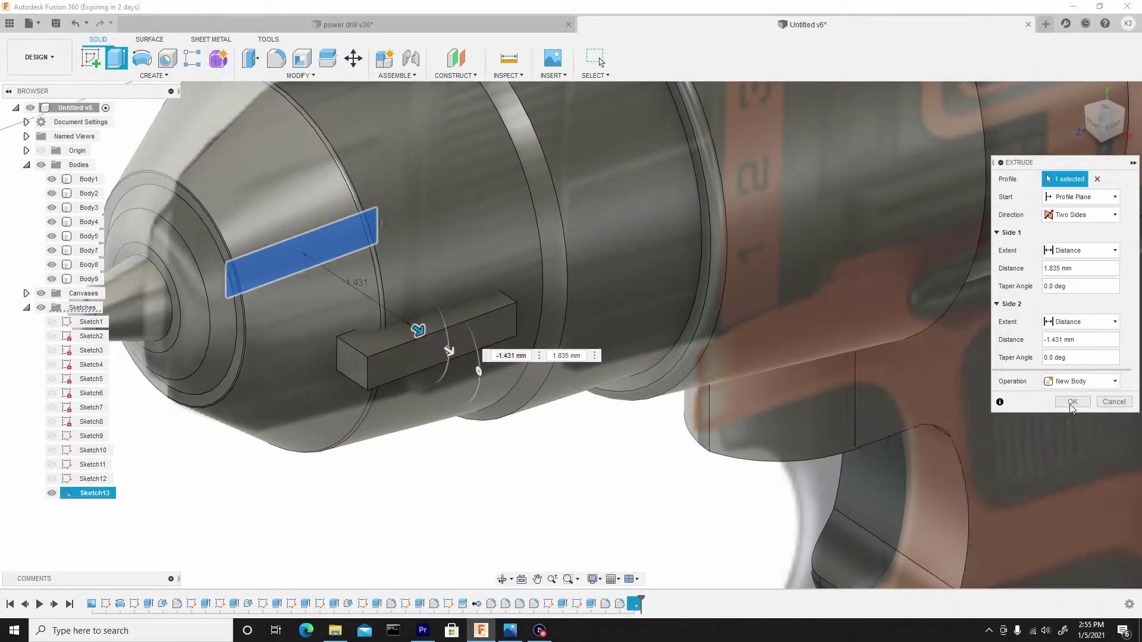
pyautogui.click(1073, 402)
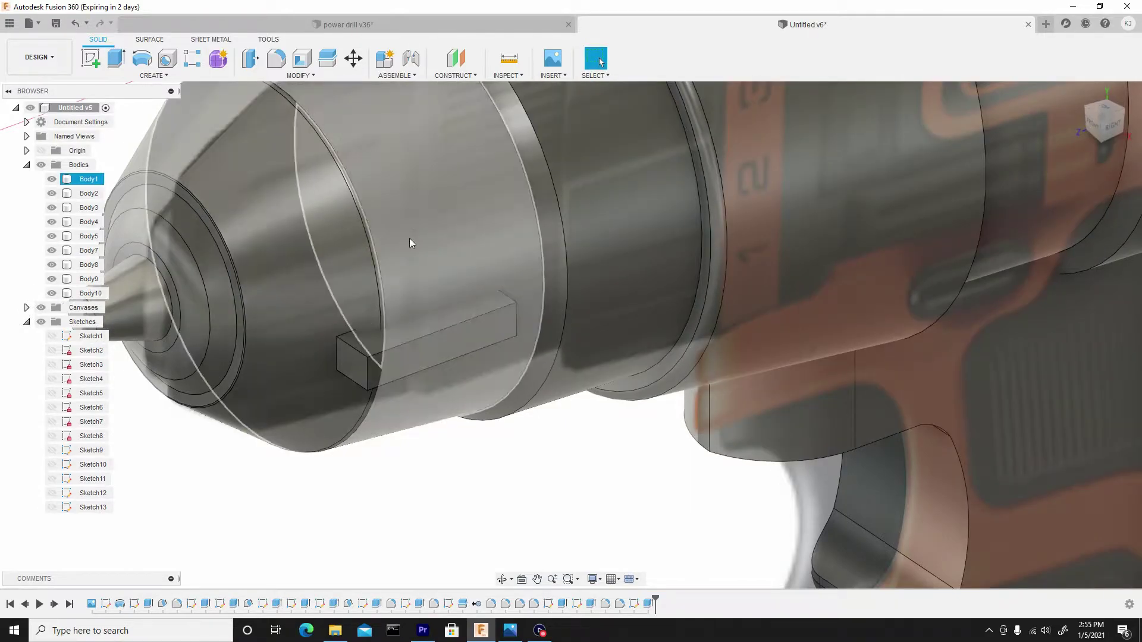
# Step: Draft the bar's long side face at −4.2°, using its end face as the pull direction
pyautogui.click(289, 75)
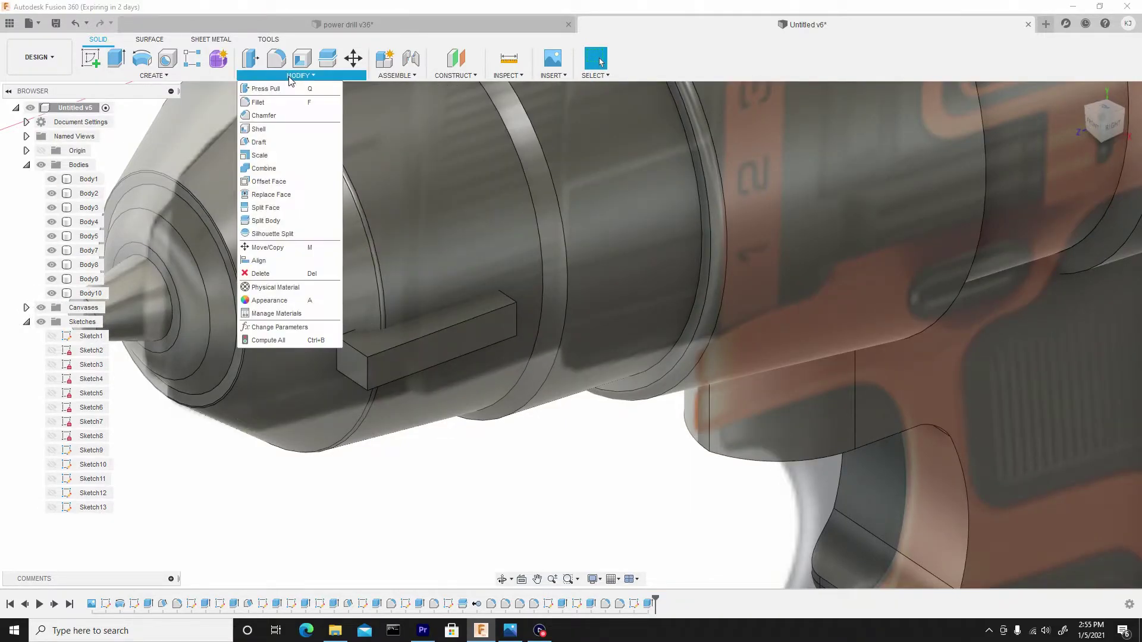
pyautogui.click(275, 142)
pyautogui.scroll(3, 308, 363)
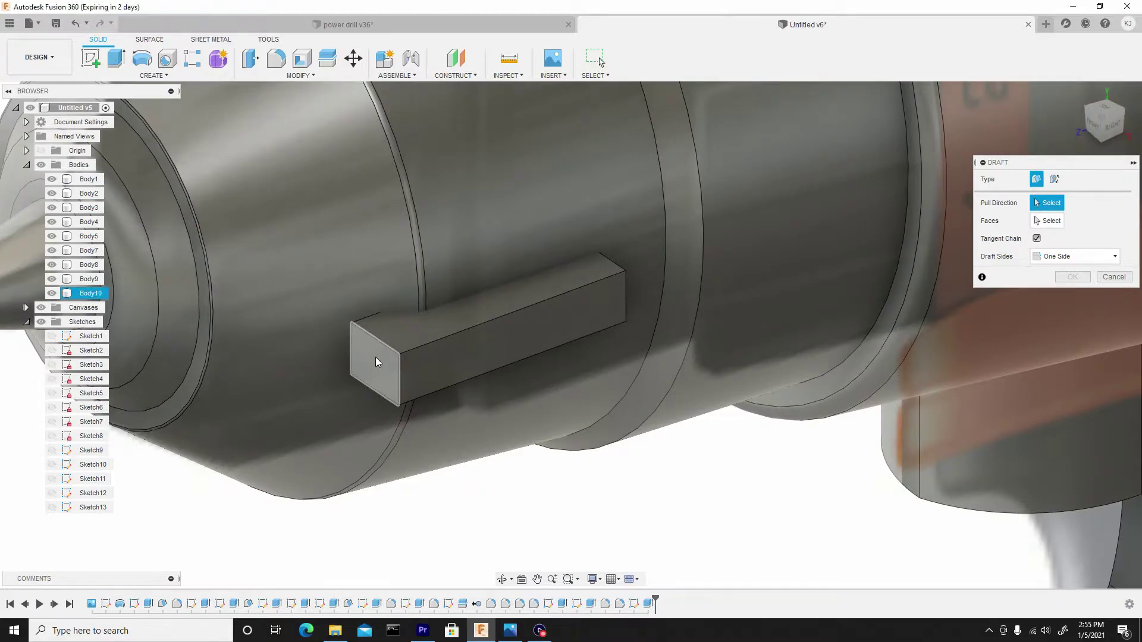
pyautogui.click(376, 357)
pyautogui.keyDown('shift'); pyautogui.moveTo(394, 348); pyautogui.dragTo(336, 375, button='middle'); pyautogui.keyUp('shift')
pyautogui.click(362, 361)
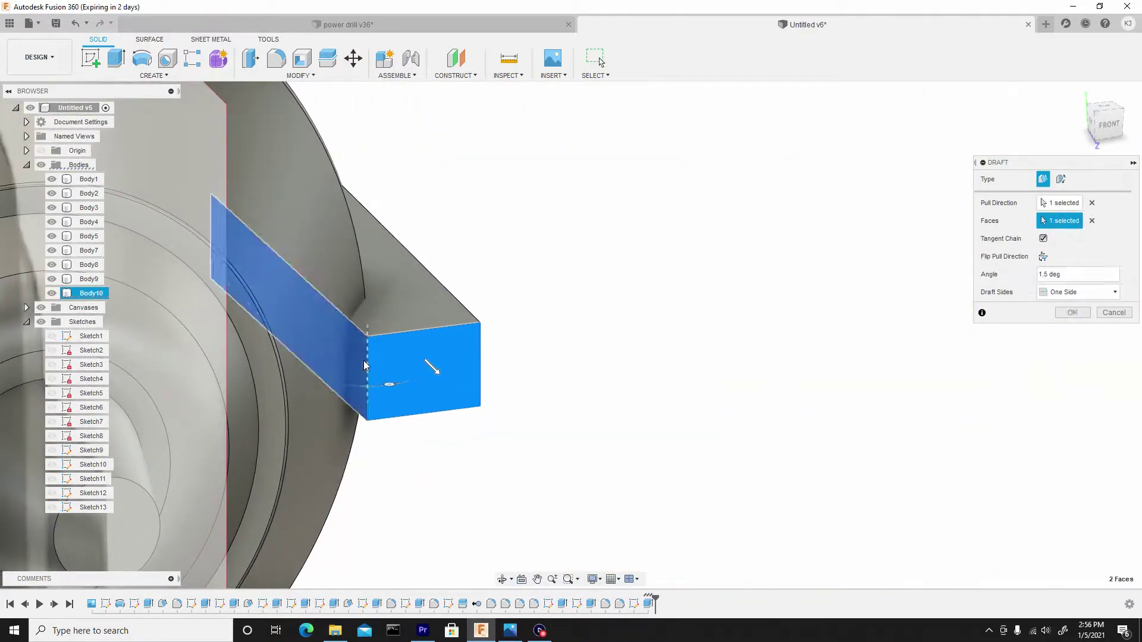
pyautogui.keyDown('shift'); pyautogui.moveTo(445, 305); pyautogui.dragTo(330, 260, button='middle'); pyautogui.keyUp('shift')
pyautogui.moveTo(299, 230); pyautogui.dragTo(291, 227)
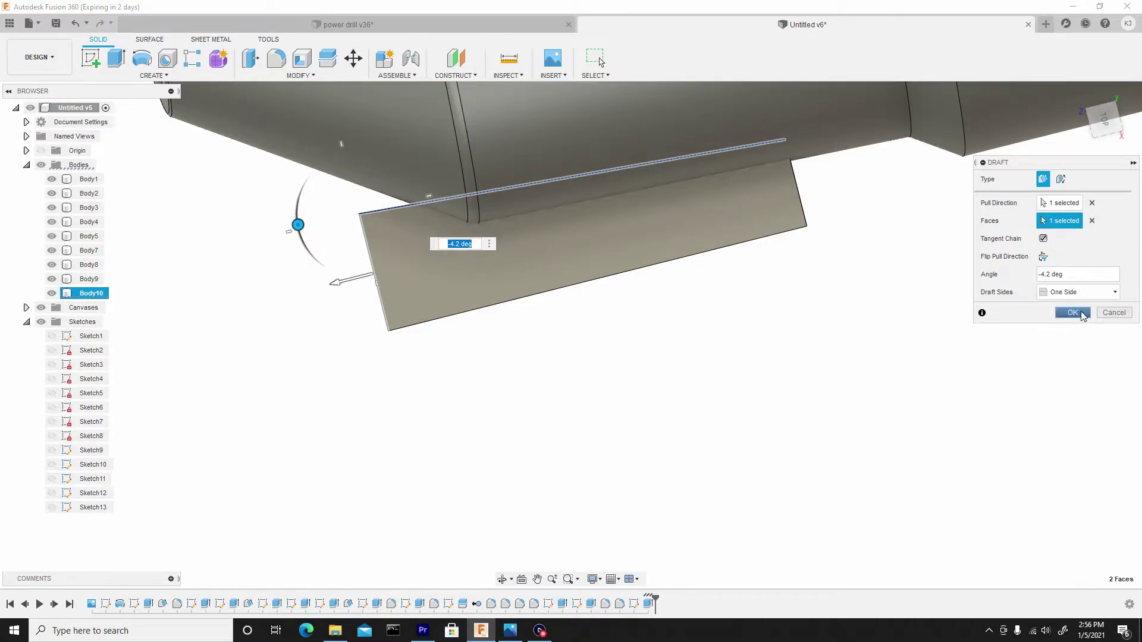
pyautogui.click(1072, 312)
pyautogui.scroll(-5, 714, 292)
pyautogui.keyDown('shift'); pyautogui.moveTo(683, 322); pyautogui.dragTo(682, 279, button='middle'); pyautogui.keyUp('shift')
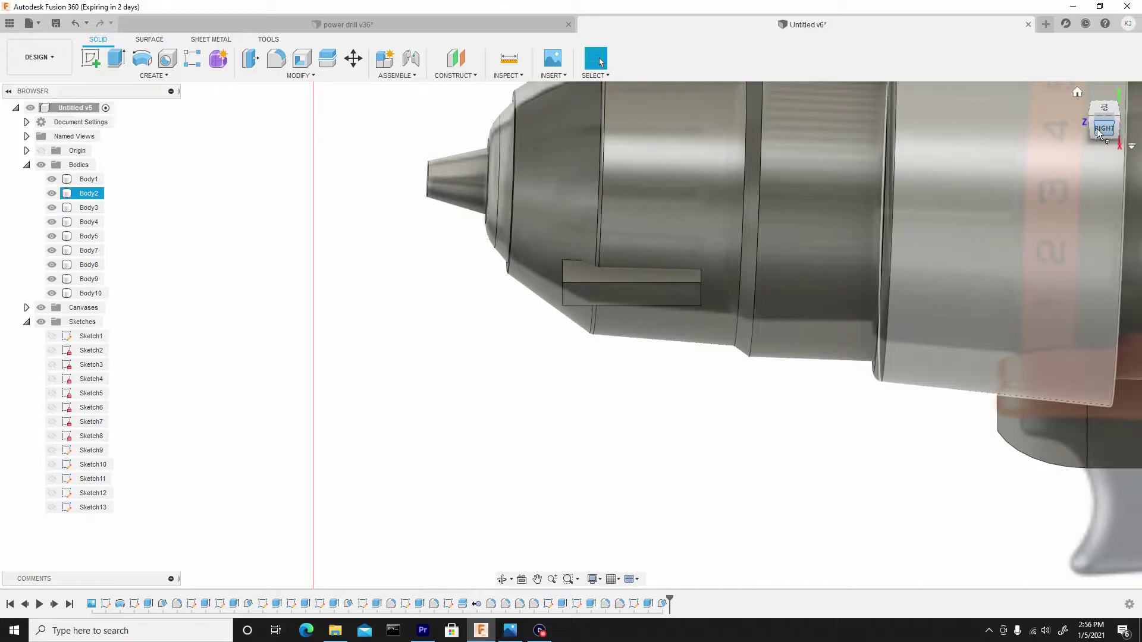
# Step: Switch to the RIGHT ViewCube view and zoom to frame the chuck and its bar
pyautogui.click(1097, 129)
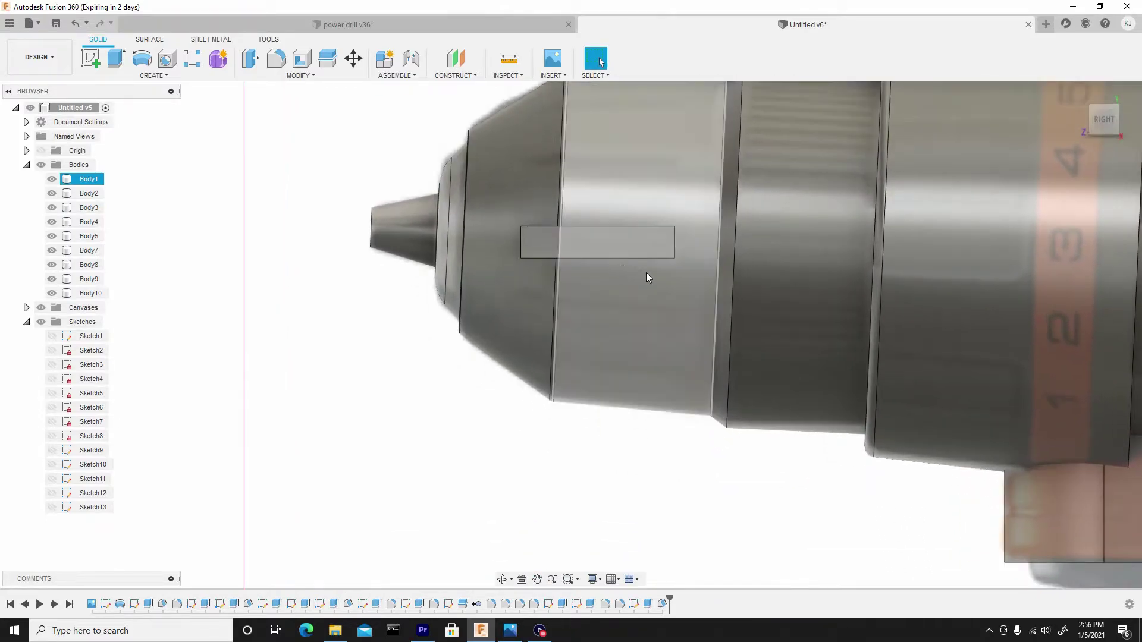
pyautogui.scroll(3, 684, 262)
pyautogui.scroll(-5, 612, 233)
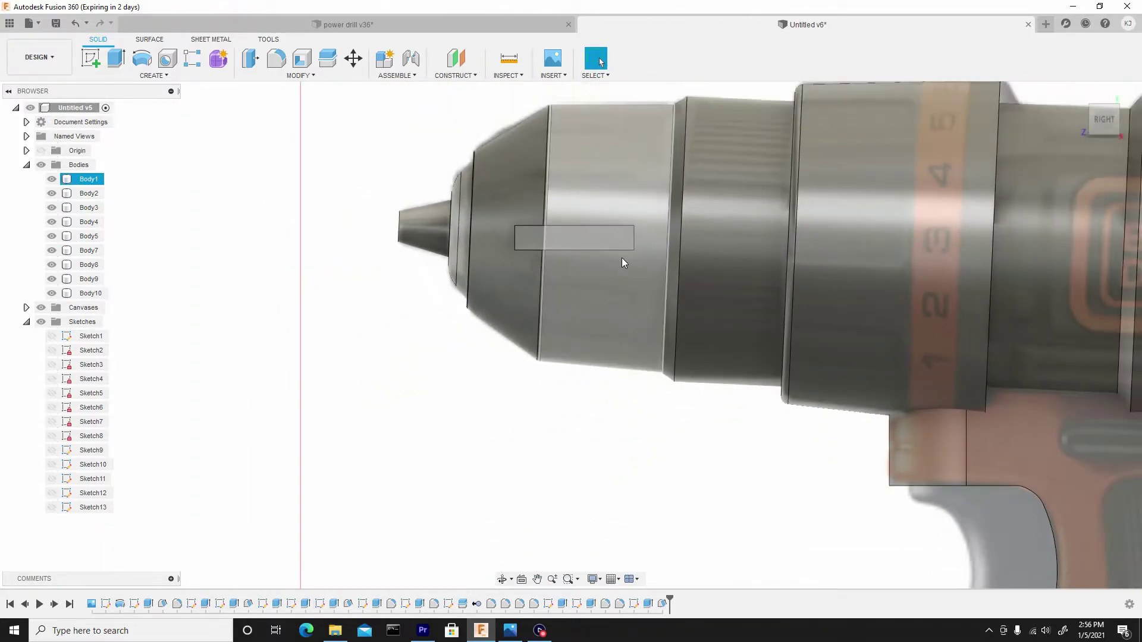
pyautogui.scroll(2, 622, 258)
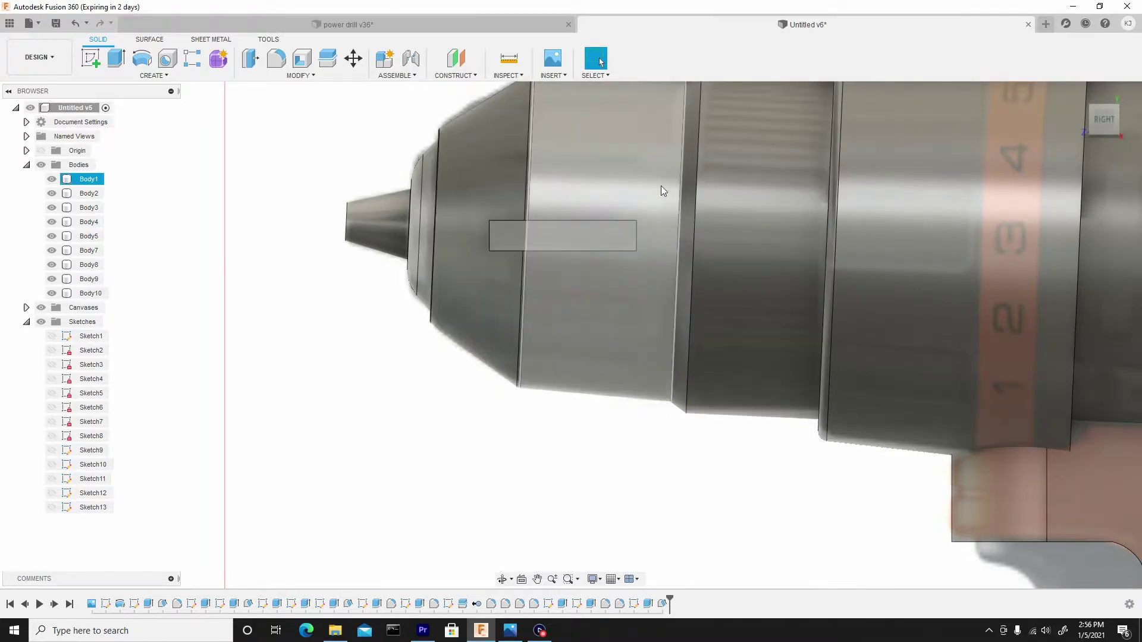
pyautogui.scroll(-4, 660, 282)
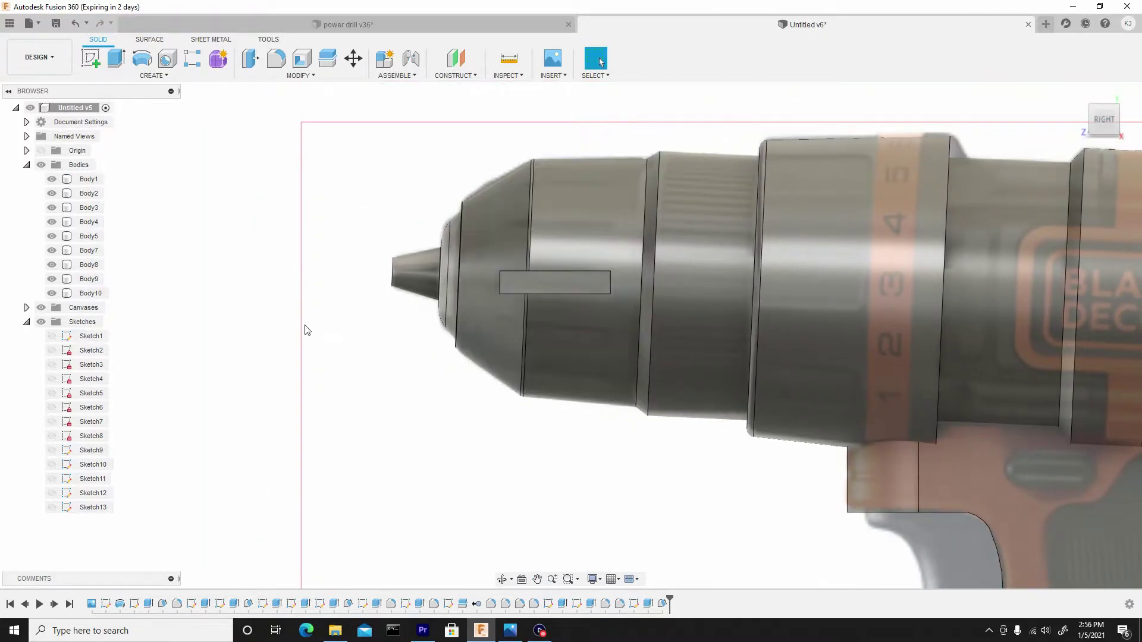
# Step: Move Body10 with a slight rotation and a −0.074 mm shift along Y
pyautogui.rightClick(105, 294)
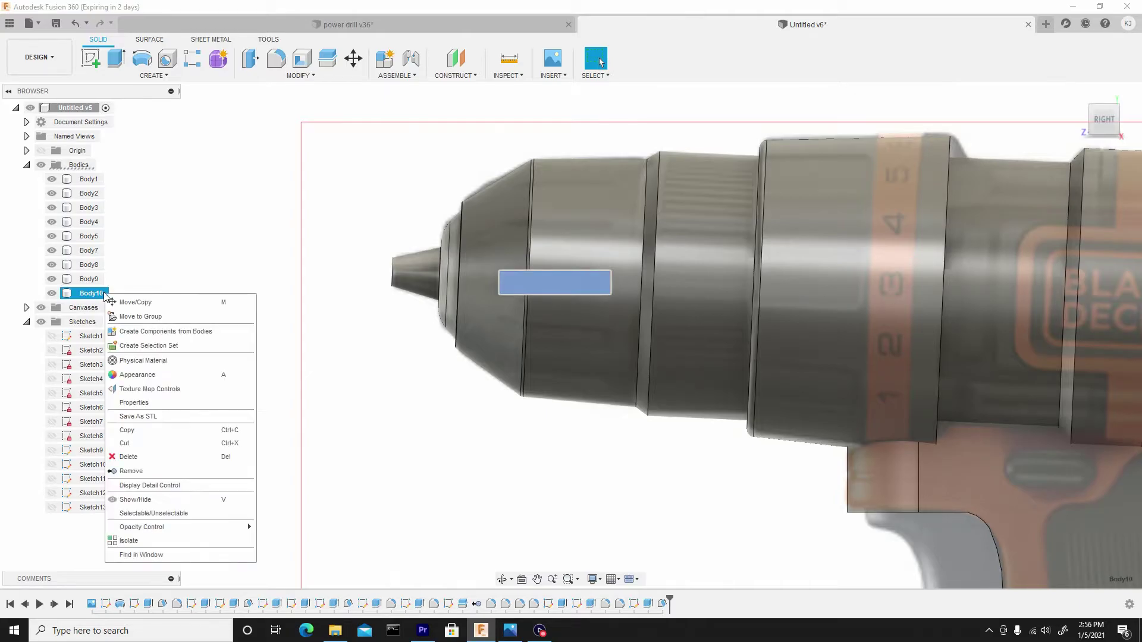
pyautogui.click(136, 303)
pyautogui.scroll(5, 601, 266)
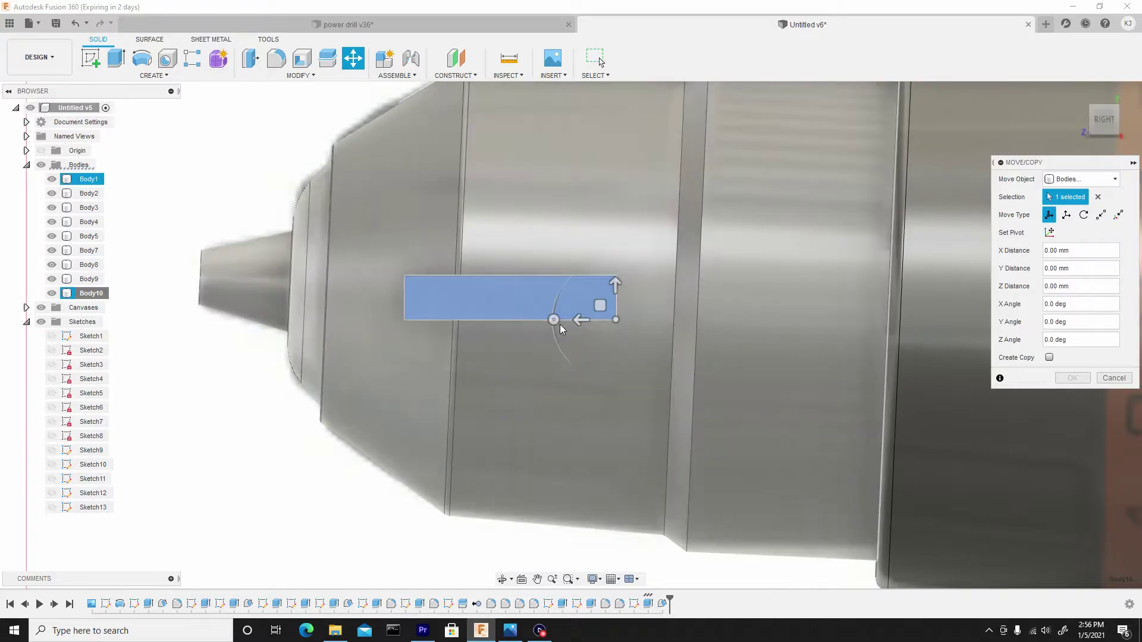
pyautogui.click(553, 320)
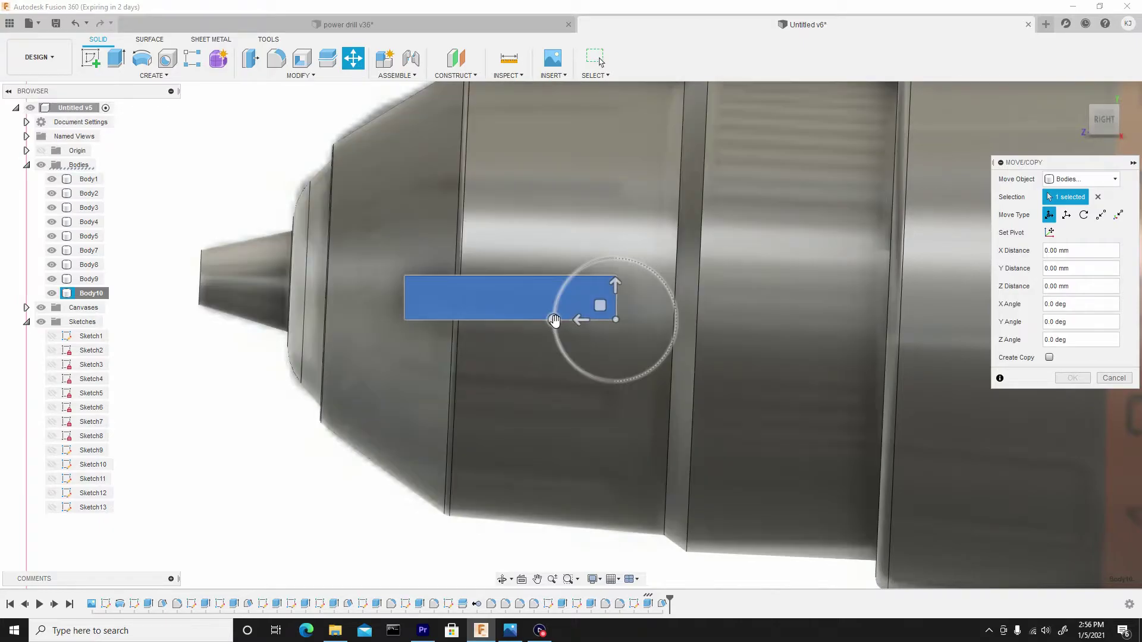
pyautogui.moveTo(554, 320); pyautogui.dragTo(553, 318)
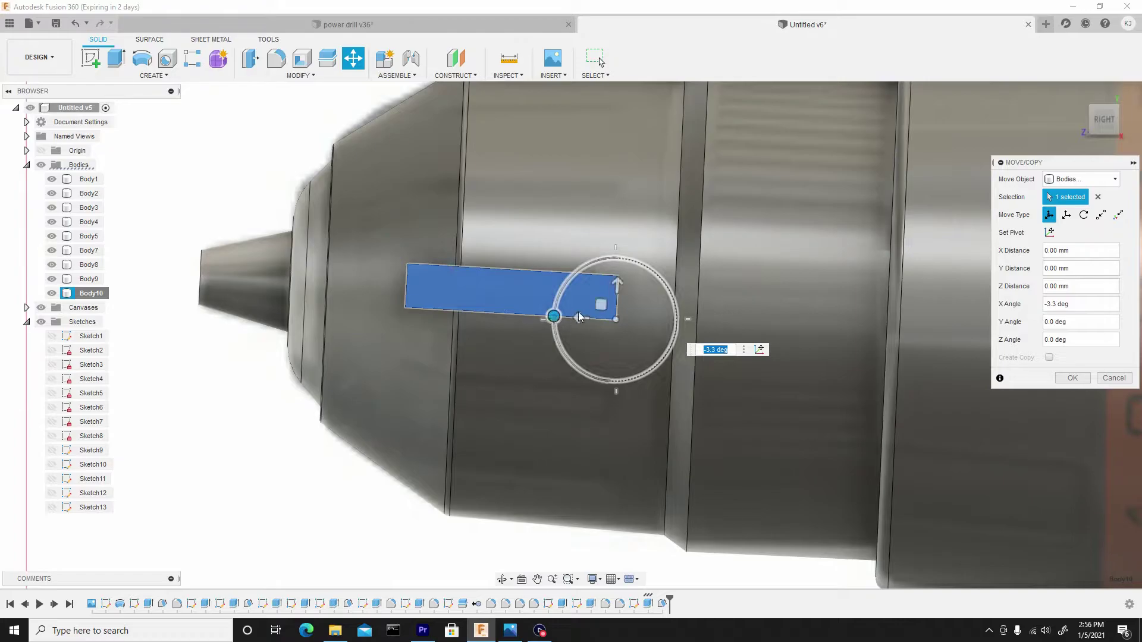
pyautogui.moveTo(617, 284); pyautogui.dragTo(616, 298)
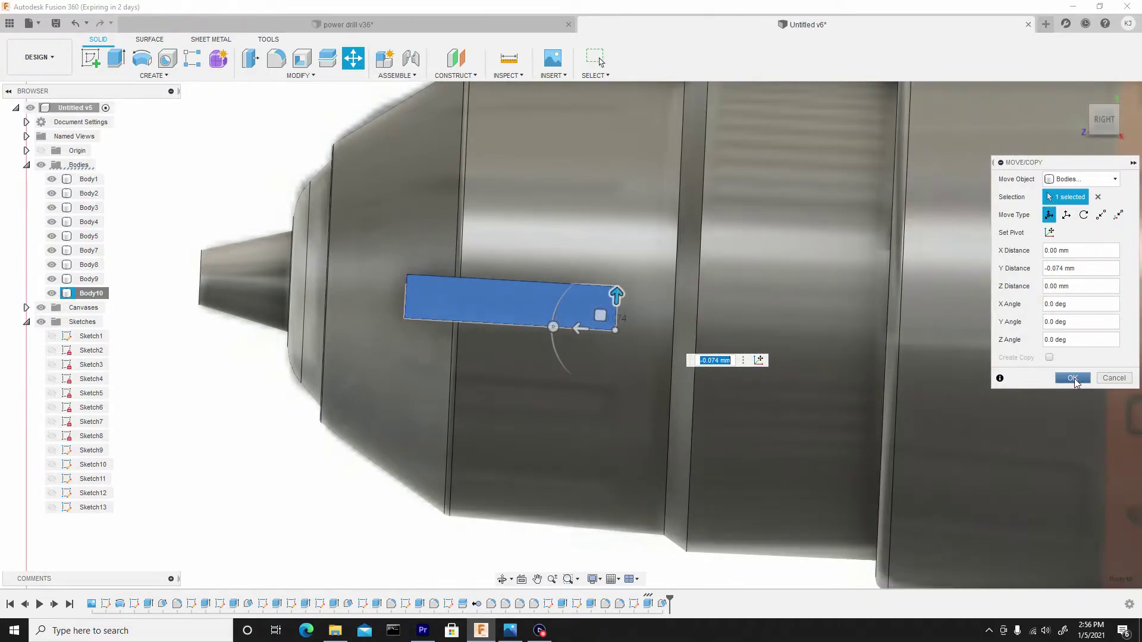
pyautogui.click(1074, 379)
pyautogui.scroll(-5, 766, 334)
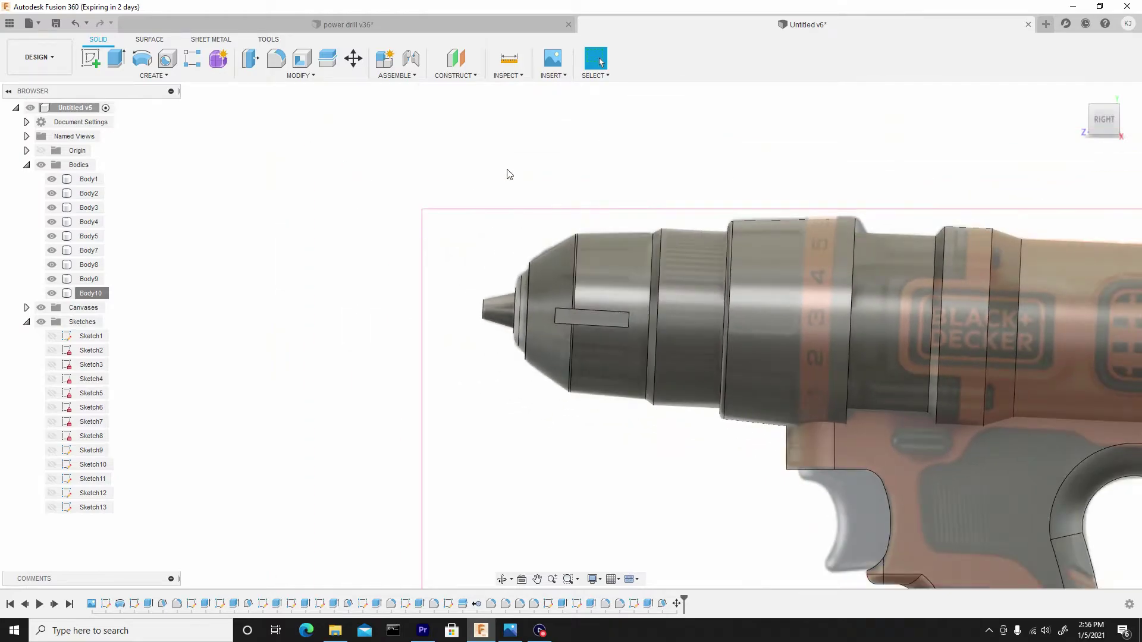
# Step: Start a circular pattern of bodies with Body10 as the object to pattern
pyautogui.click(152, 76)
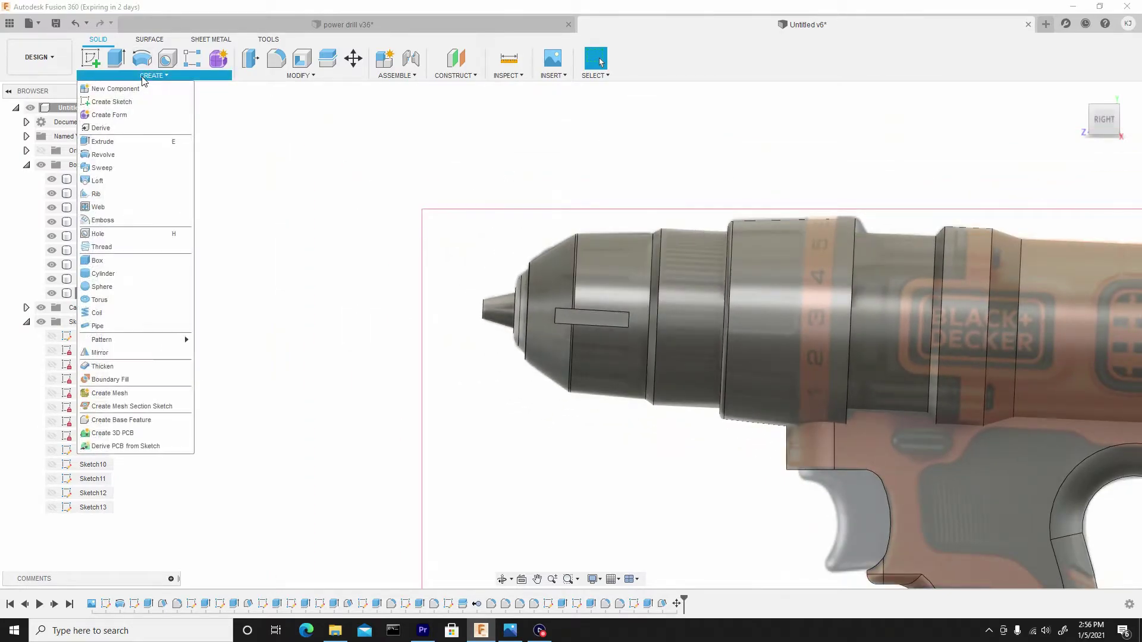
pyautogui.moveTo(127, 340)
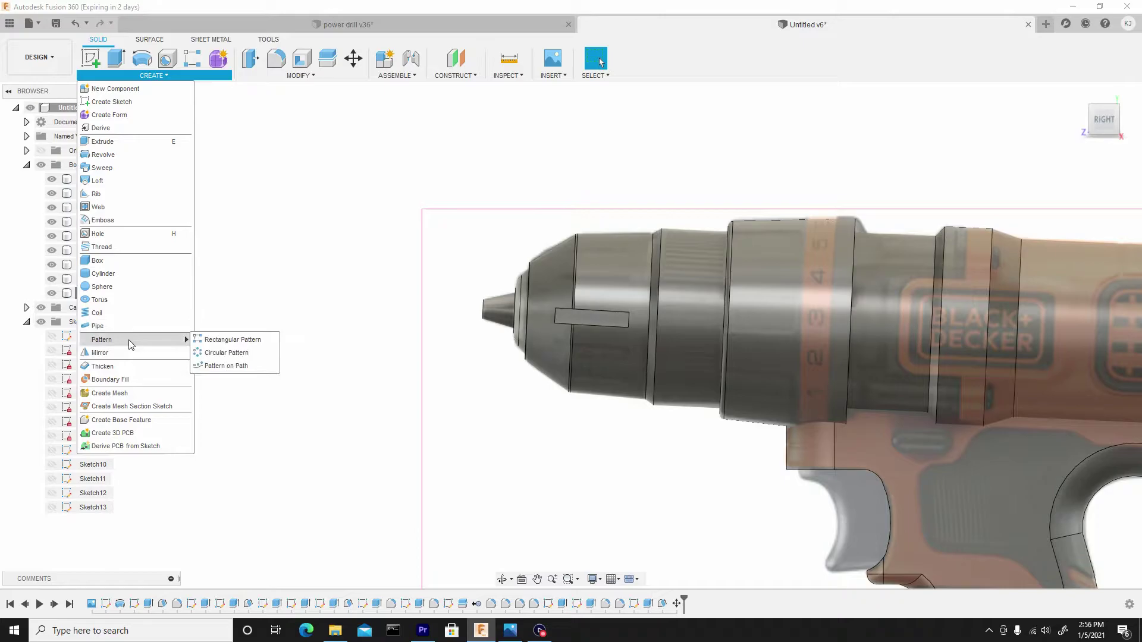
pyautogui.click(223, 356)
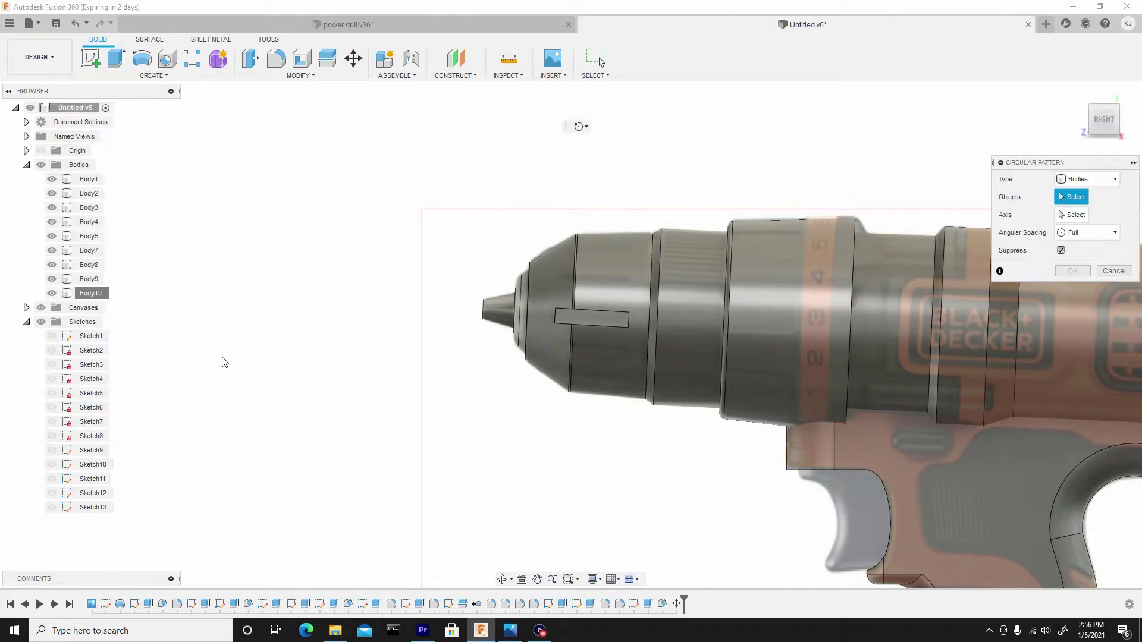
pyautogui.click(1089, 182)
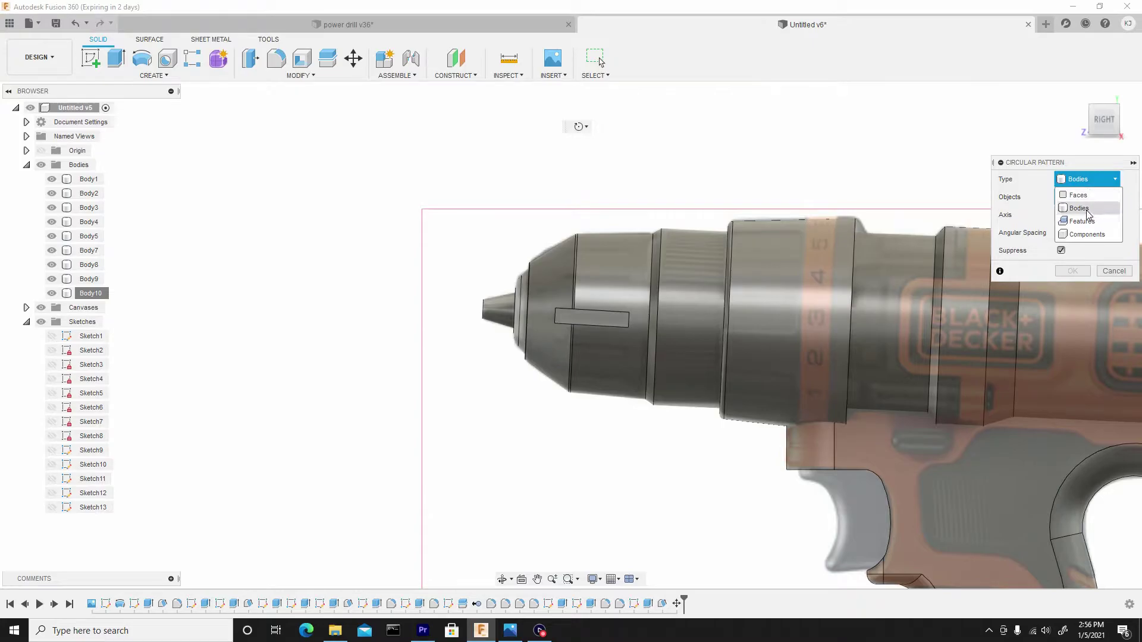
pyautogui.click(1078, 208)
pyautogui.scroll(4, 587, 316)
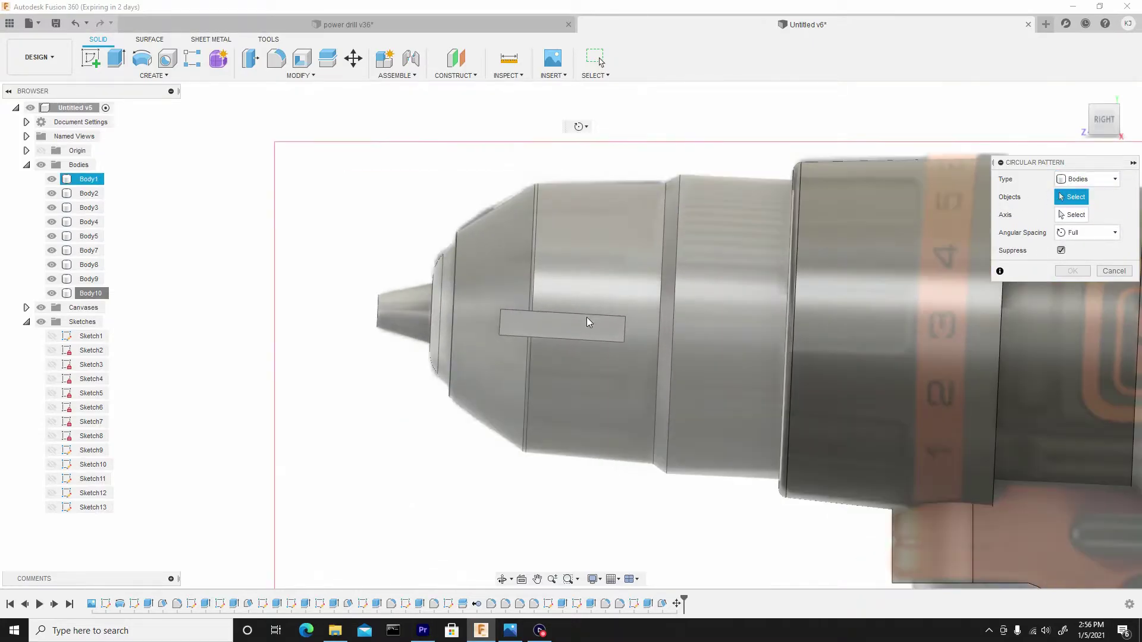
pyautogui.click(585, 328)
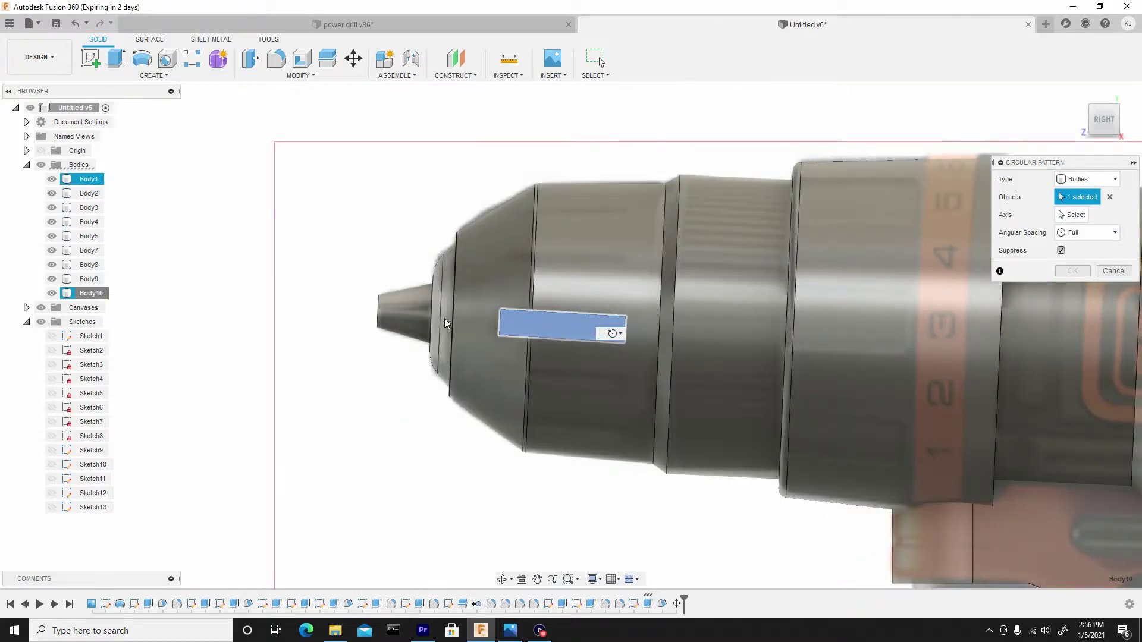
# Step: Use the chuck's ring edge as the pattern axis and set quantity to 11
pyautogui.click(1073, 215)
pyautogui.keyDown('shift'); pyautogui.moveTo(612, 283); pyautogui.dragTo(623, 290, button='middle'); pyautogui.keyUp('shift')
pyautogui.scroll(5, 644, 289)
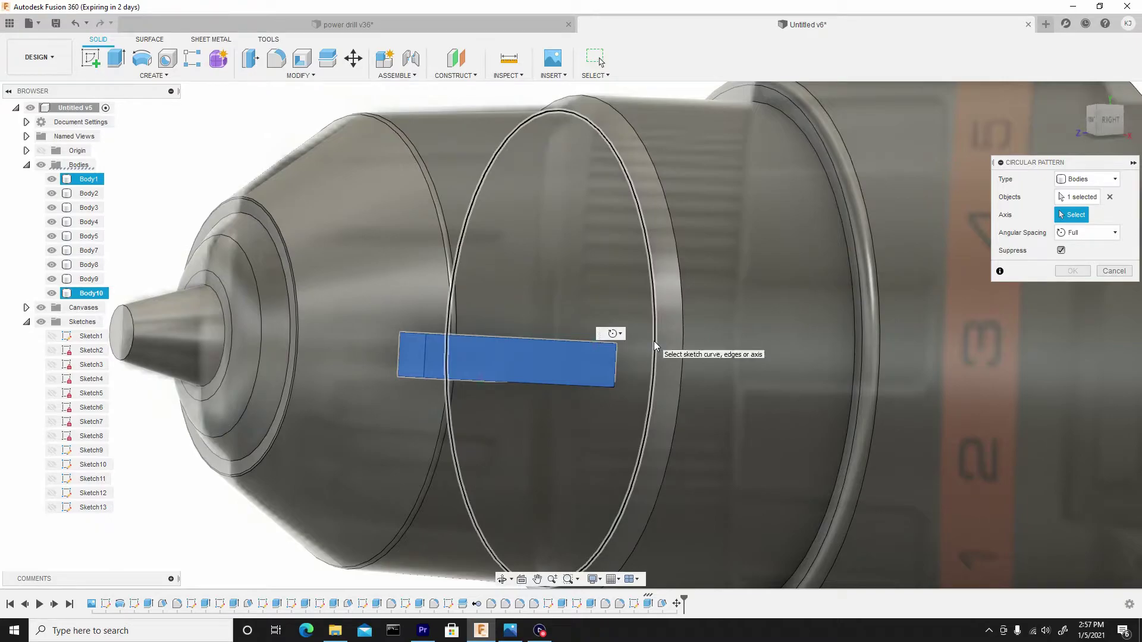
pyautogui.click(655, 341)
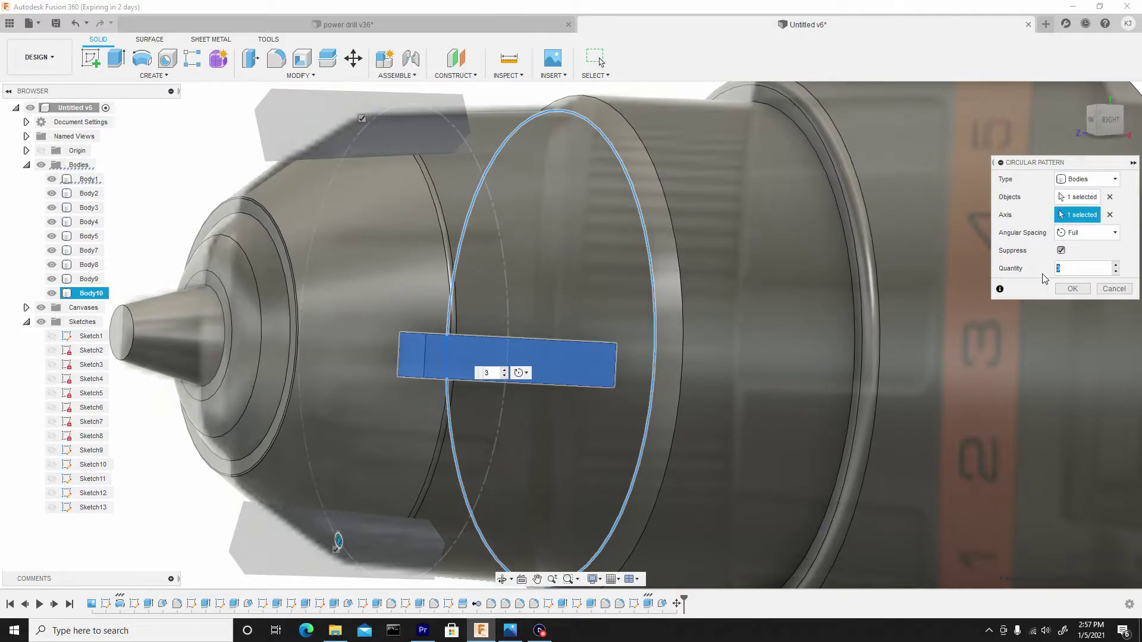
pyautogui.write('11')
pyautogui.press('Return')
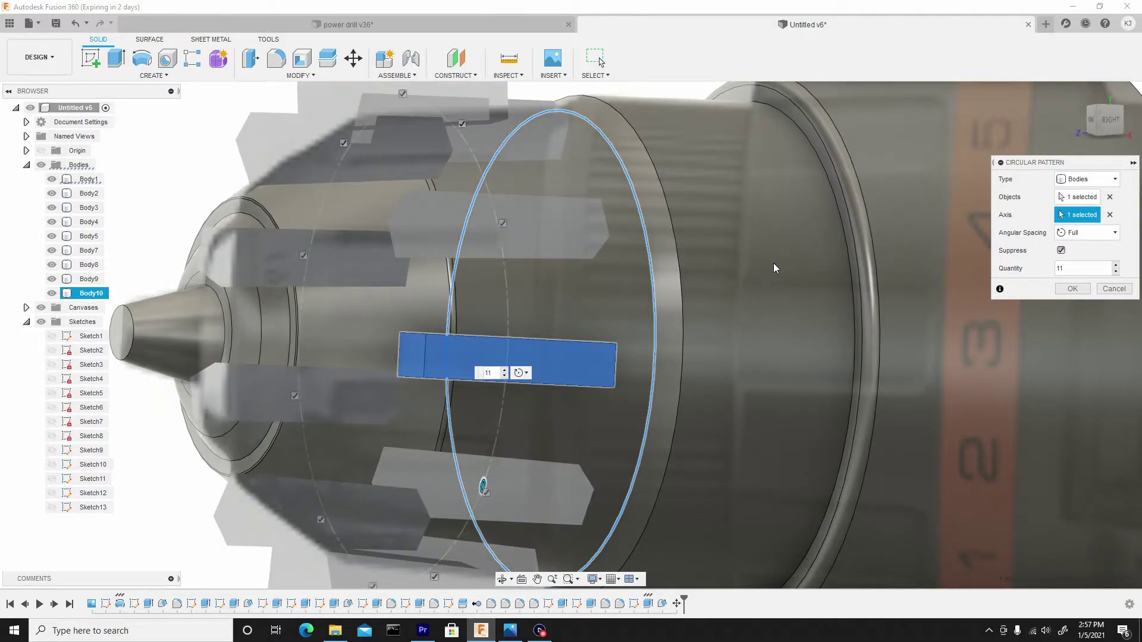
pyautogui.click(1072, 289)
pyautogui.scroll(-5, 962, 278)
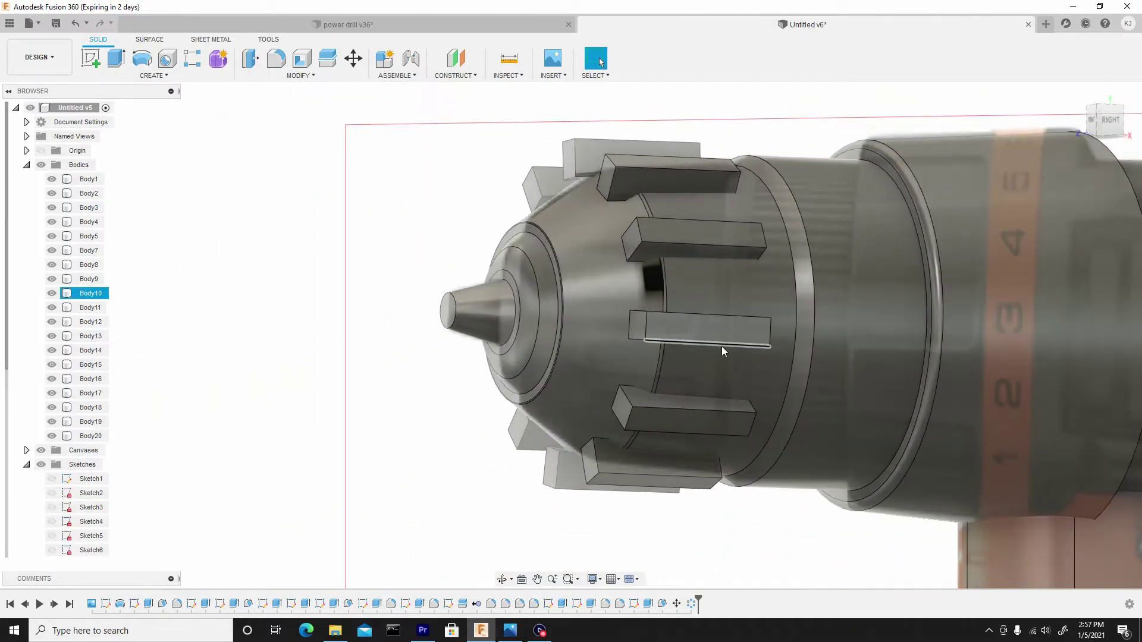
# Step: Combine with Body1 as target and Body10–Body20 as tool bodies, operation set to Cut
pyautogui.click(697, 379)
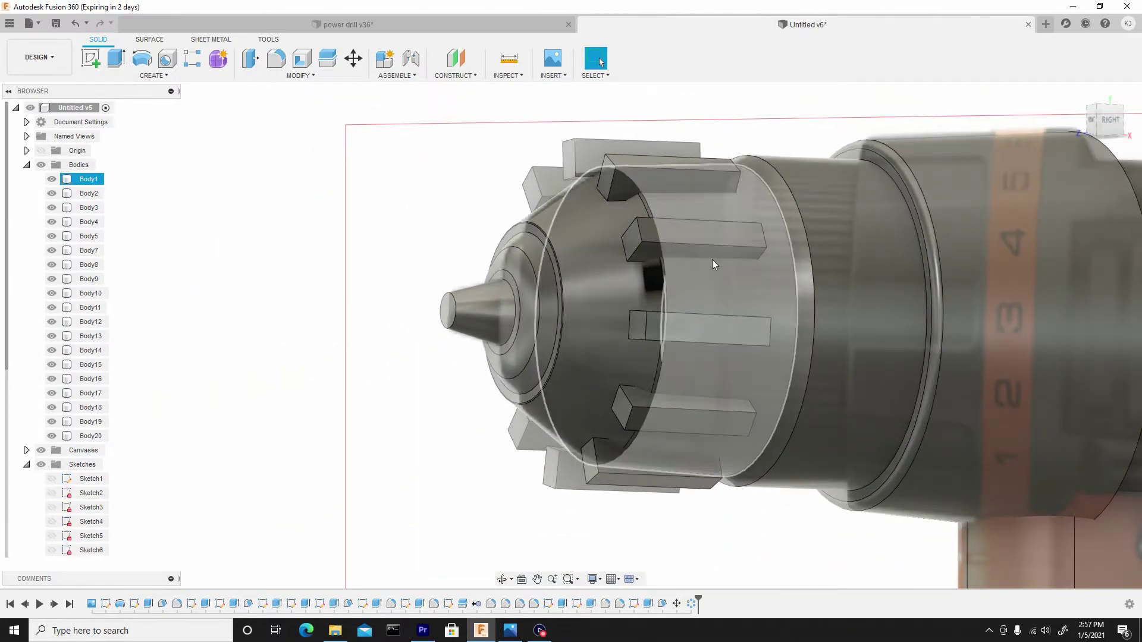
pyautogui.press('Escape')
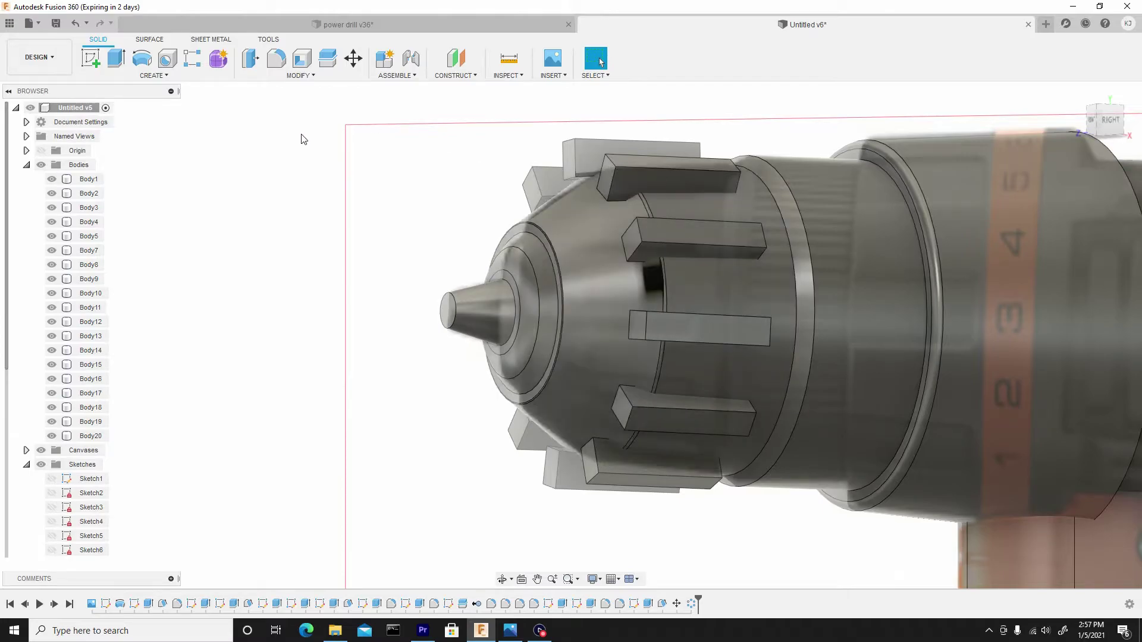
pyautogui.click(286, 78)
pyautogui.click(280, 167)
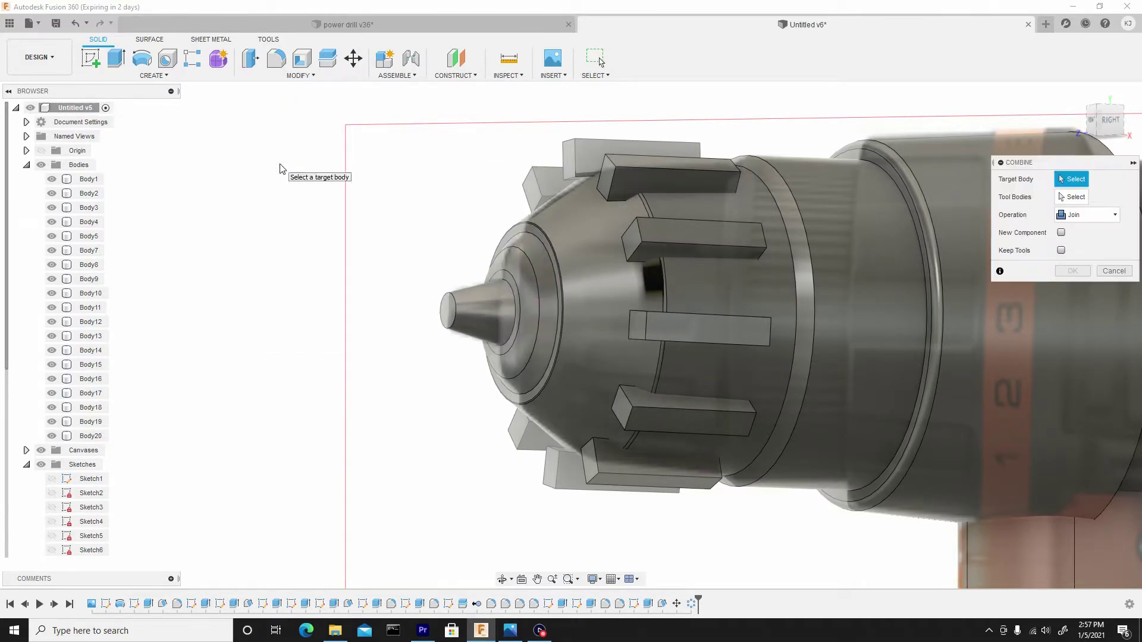
pyautogui.click(596, 276)
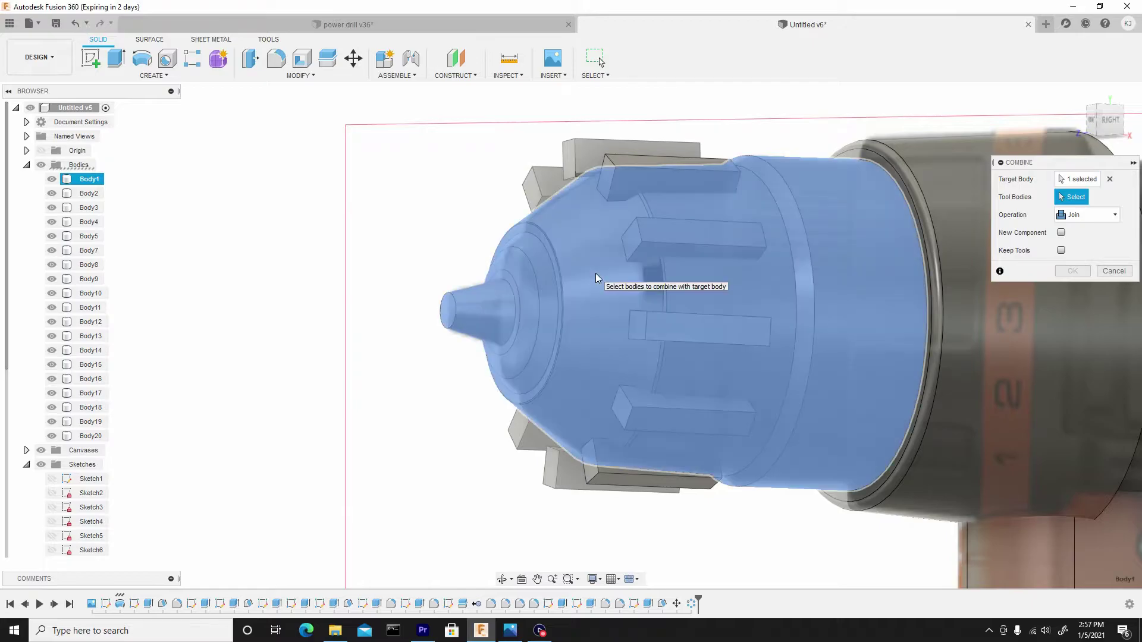
pyautogui.click(597, 277)
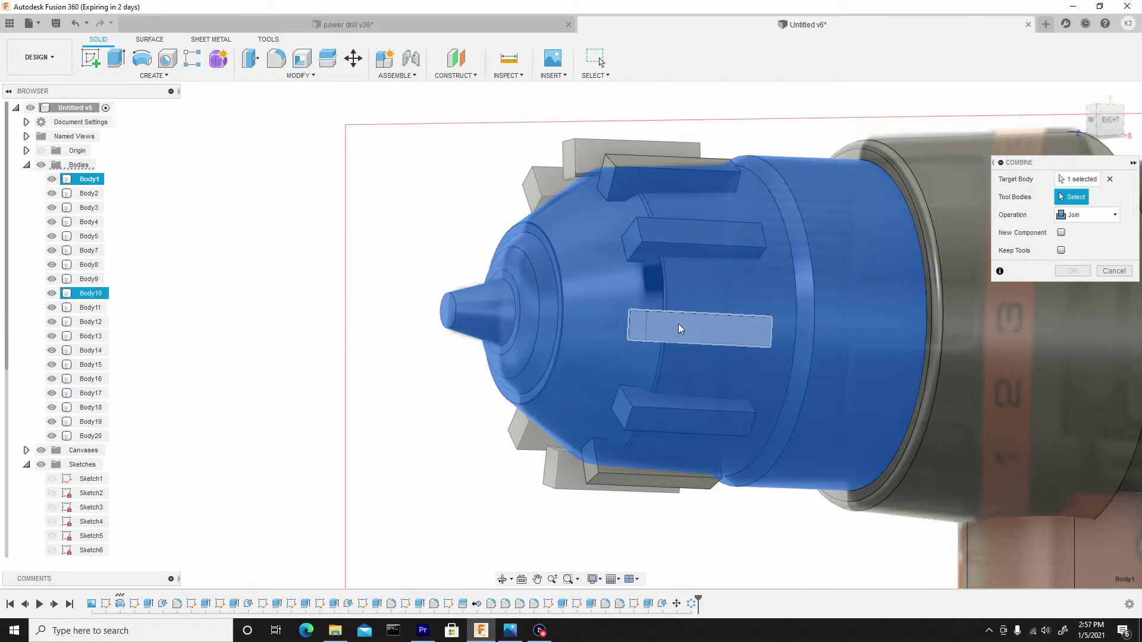
pyautogui.click(101, 297)
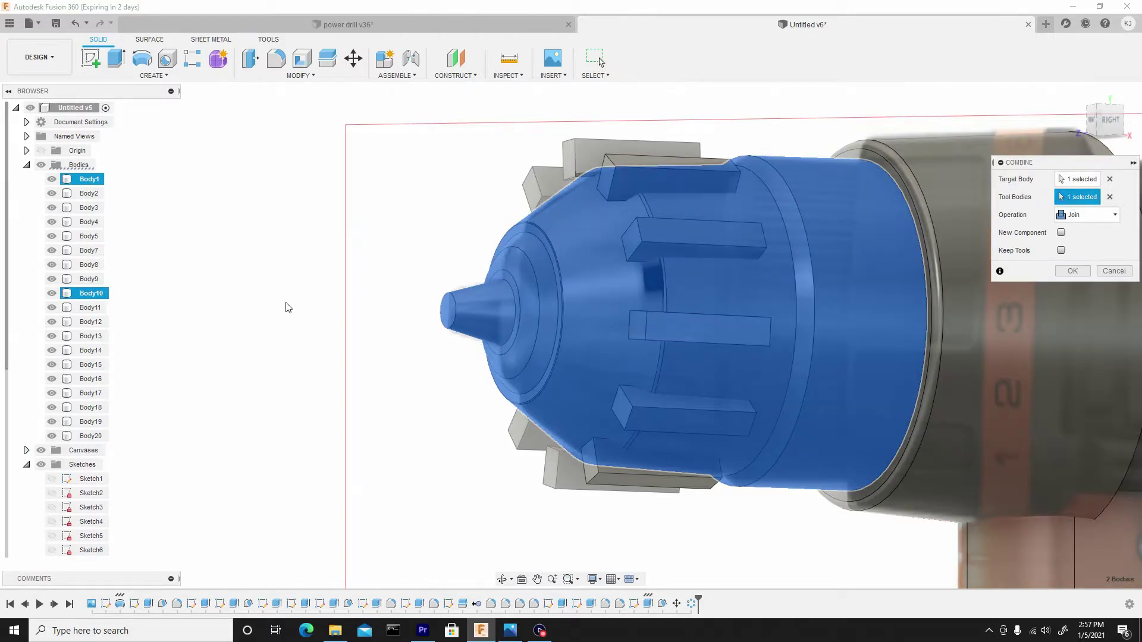
pyautogui.keyDown('shift'); pyautogui.click(91, 438); pyautogui.keyUp('shift')
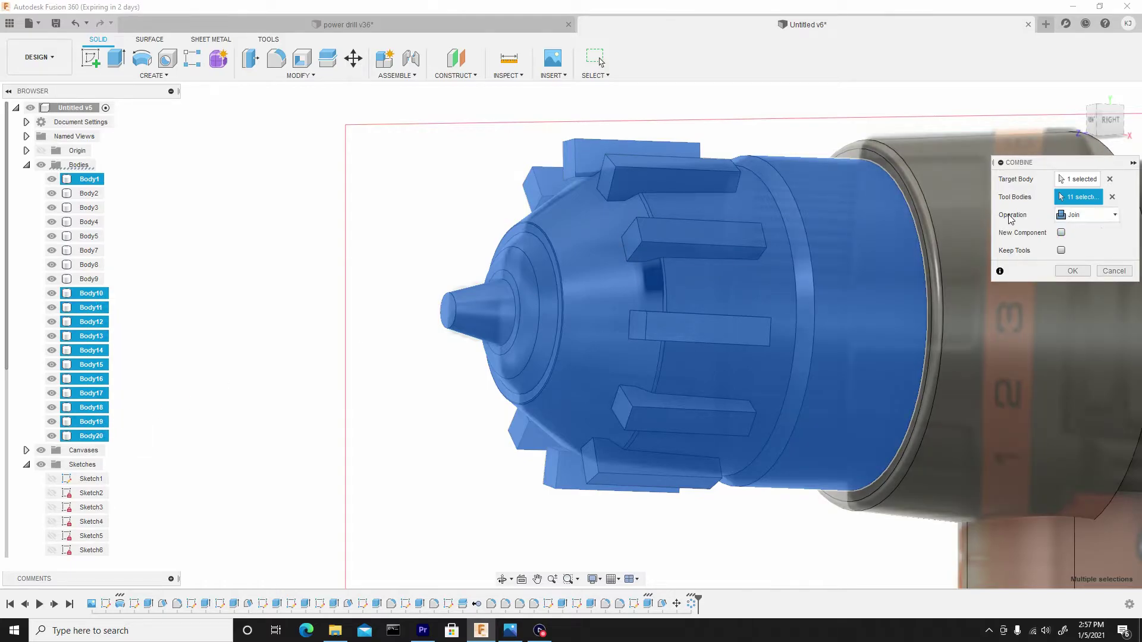
pyautogui.click(1087, 214)
pyautogui.click(1077, 238)
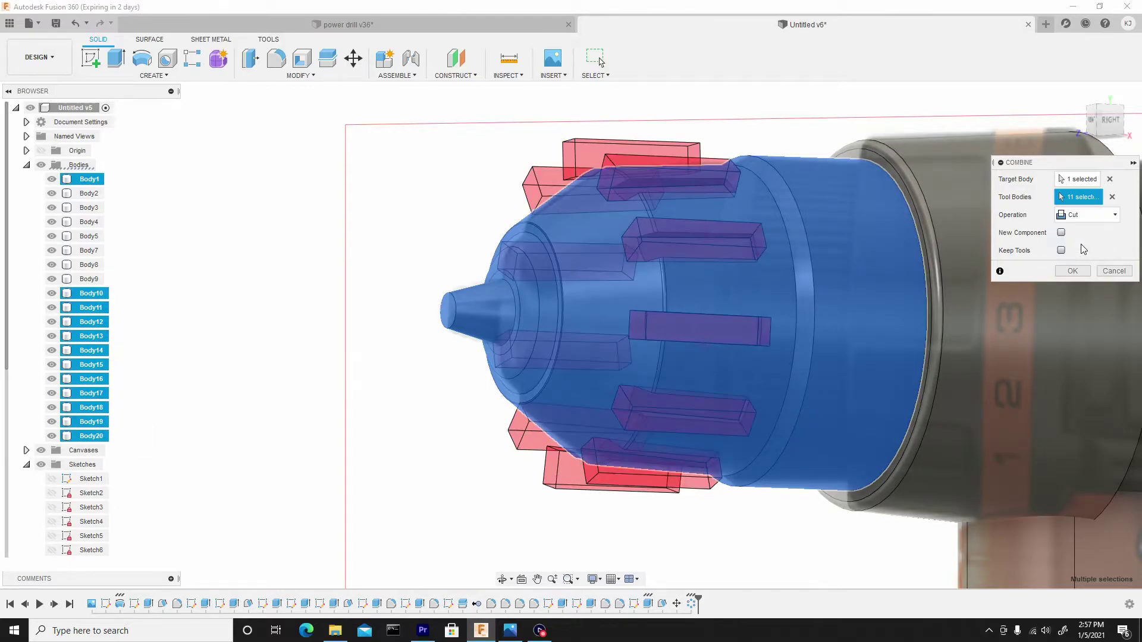
pyautogui.click(1073, 270)
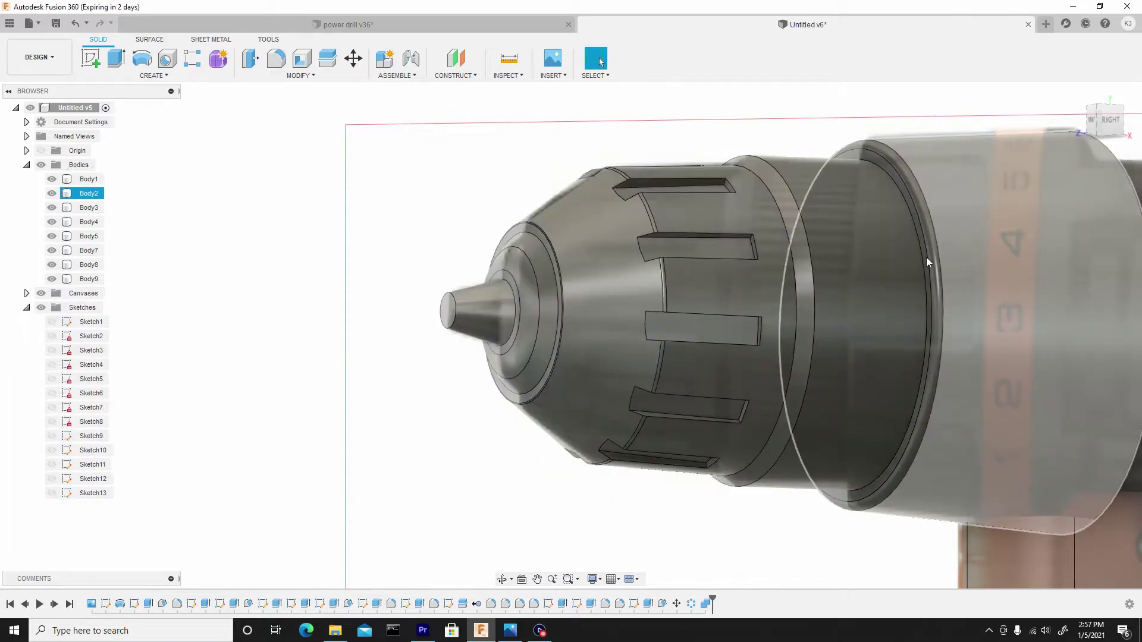
pyautogui.scroll(-5, 926, 257)
pyautogui.moveTo(848, 268)
pyautogui.keyDown('shift'); pyautogui.mouseDown(button='middle')
pyautogui.moveTo(798, 219)
pyautogui.moveTo(871, 272)
pyautogui.moveTo(845, 261)
pyautogui.mouseUp(button='middle'); pyautogui.keyUp('shift')
pyautogui.scroll(8, 741, 262)
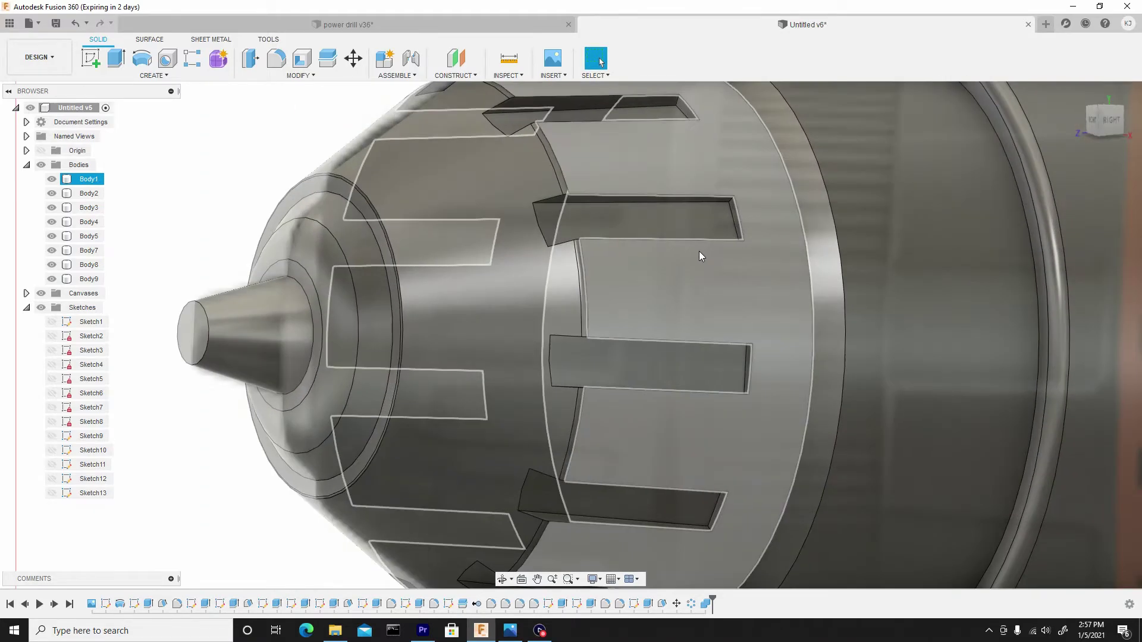
pyautogui.moveTo(700, 252)
pyautogui.keyDown('shift'); pyautogui.mouseDown(button='middle')
pyautogui.moveTo(655, 253)
pyautogui.moveTo(658, 265)
pyautogui.moveTo(632, 280)
pyautogui.moveTo(687, 256)
pyautogui.mouseUp(button='middle'); pyautogui.keyUp('shift')
pyautogui.scroll(-10, 687, 256)
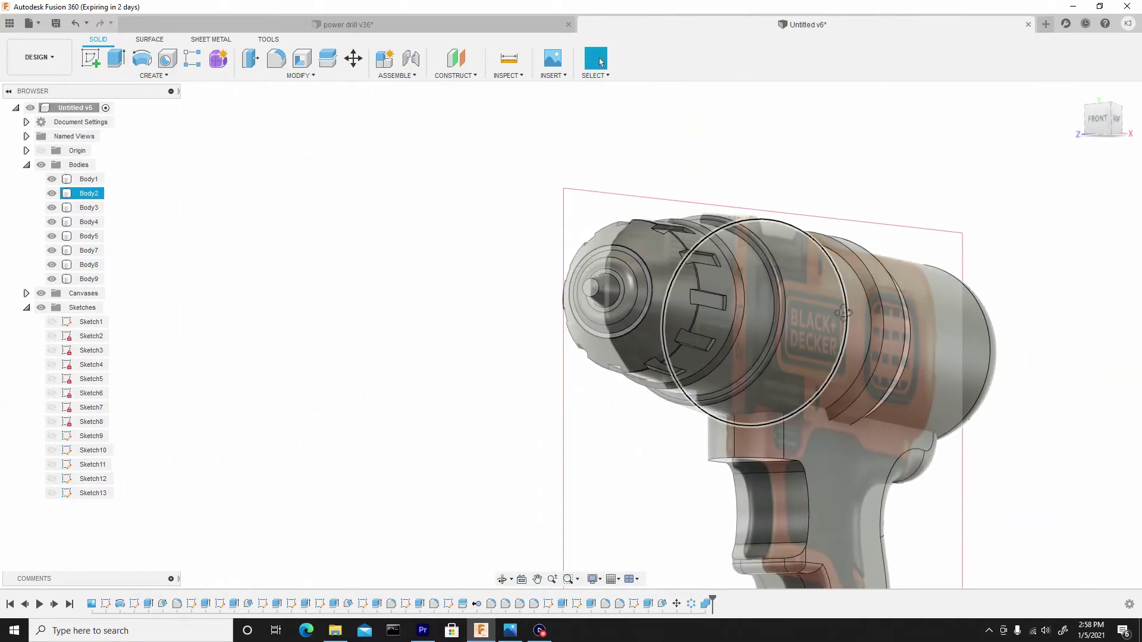
pyautogui.keyDown('shift'); pyautogui.moveTo(844, 314); pyautogui.dragTo(784, 327, button='middle'); pyautogui.keyUp('shift')
pyautogui.scroll(5, 653, 421)
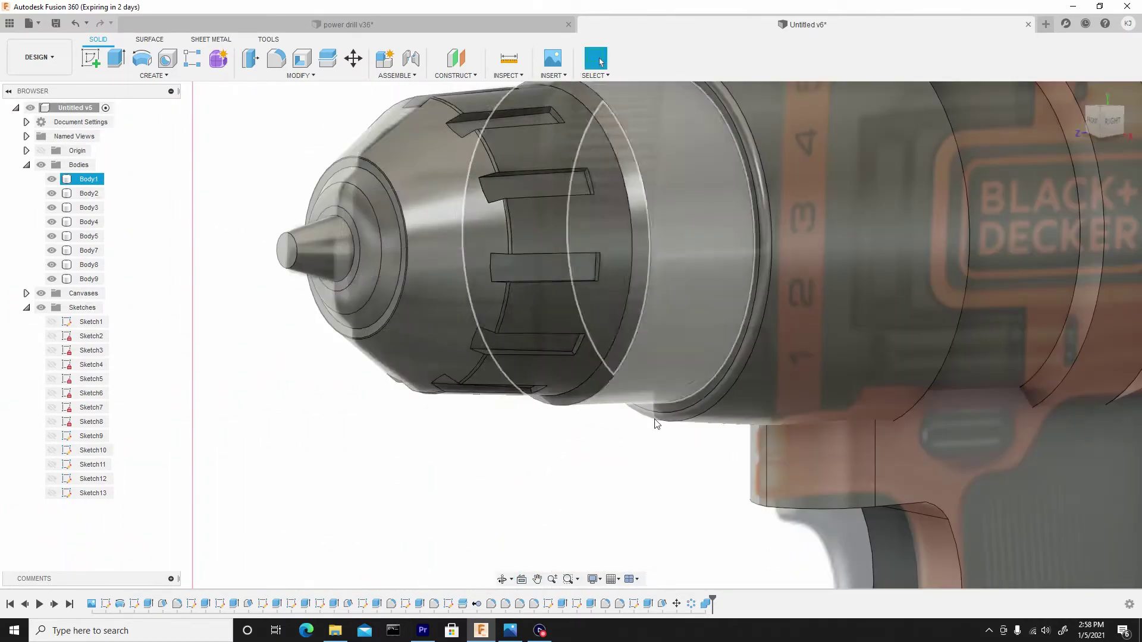
pyautogui.scroll(3, 647, 488)
pyautogui.keyDown('shift'); pyautogui.moveTo(648, 488); pyautogui.dragTo(575, 387, button='middle'); pyautogui.keyUp('shift')
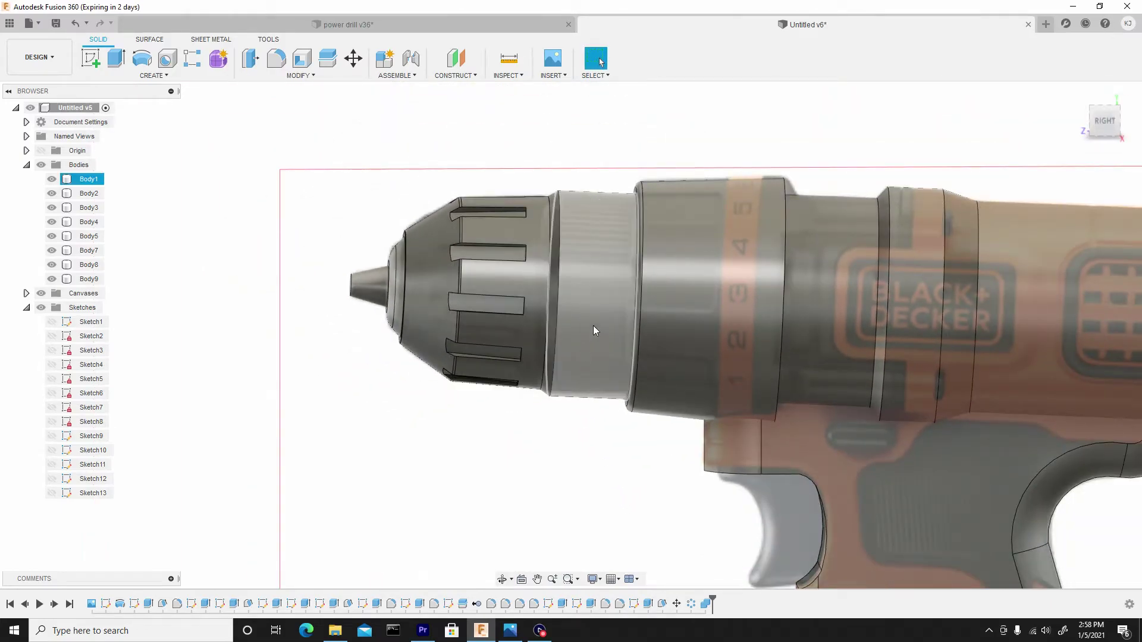
pyautogui.click(1100, 121)
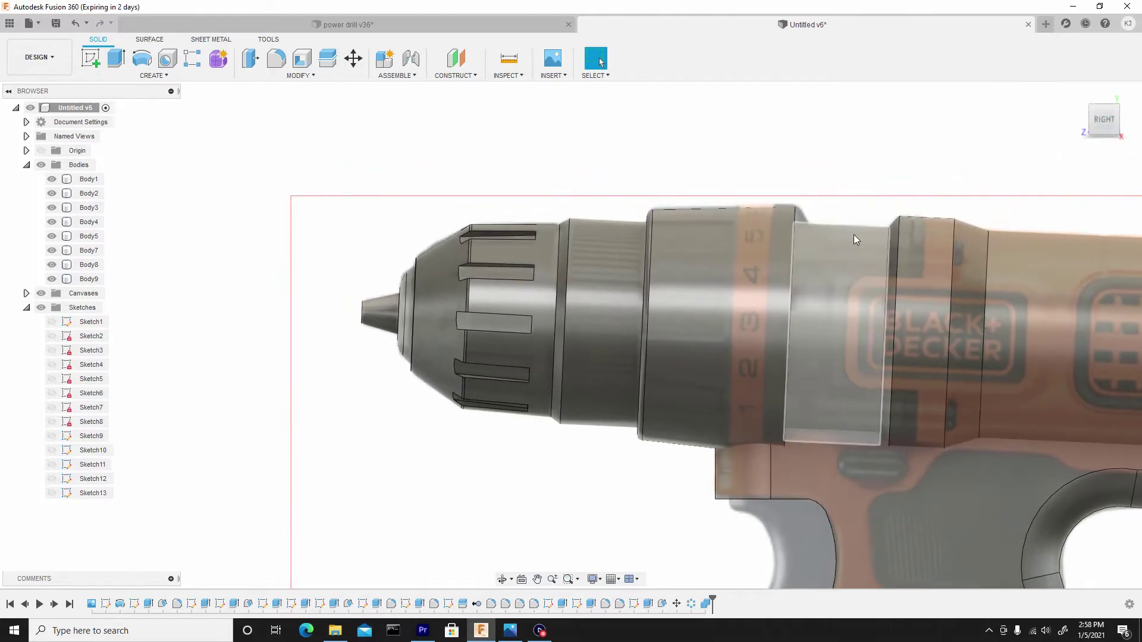
pyautogui.scroll(5, 854, 234)
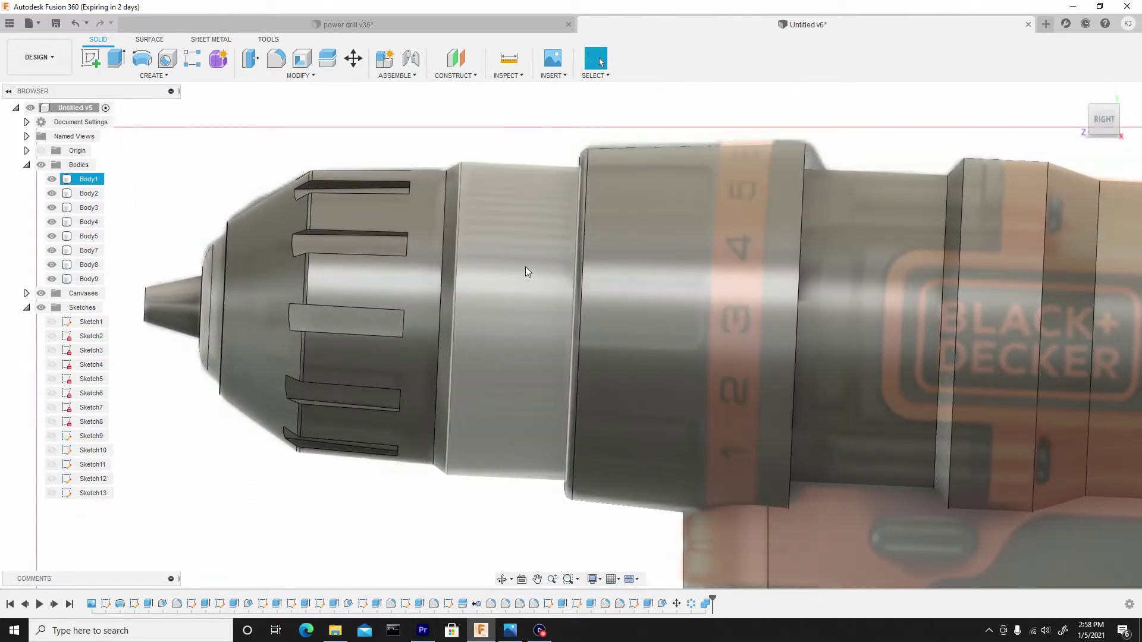
pyautogui.scroll(-3, 500, 208)
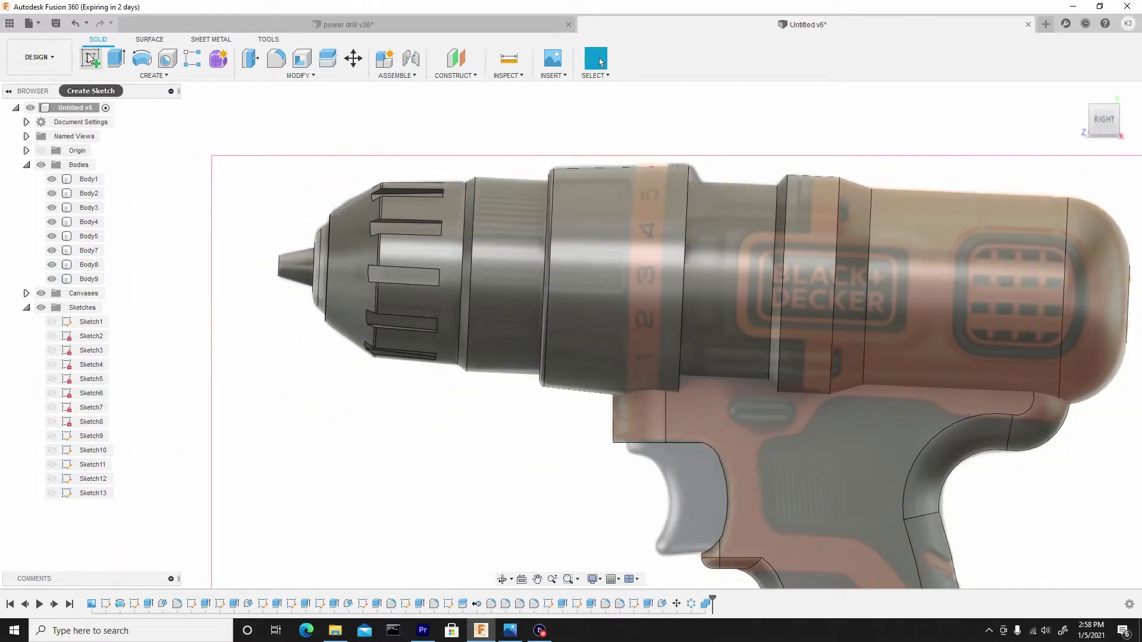
# Step: Start a new sketch on the side origin plane, framed on the chuck
pyautogui.press('Escape')
pyautogui.scroll(3, 488, 262)
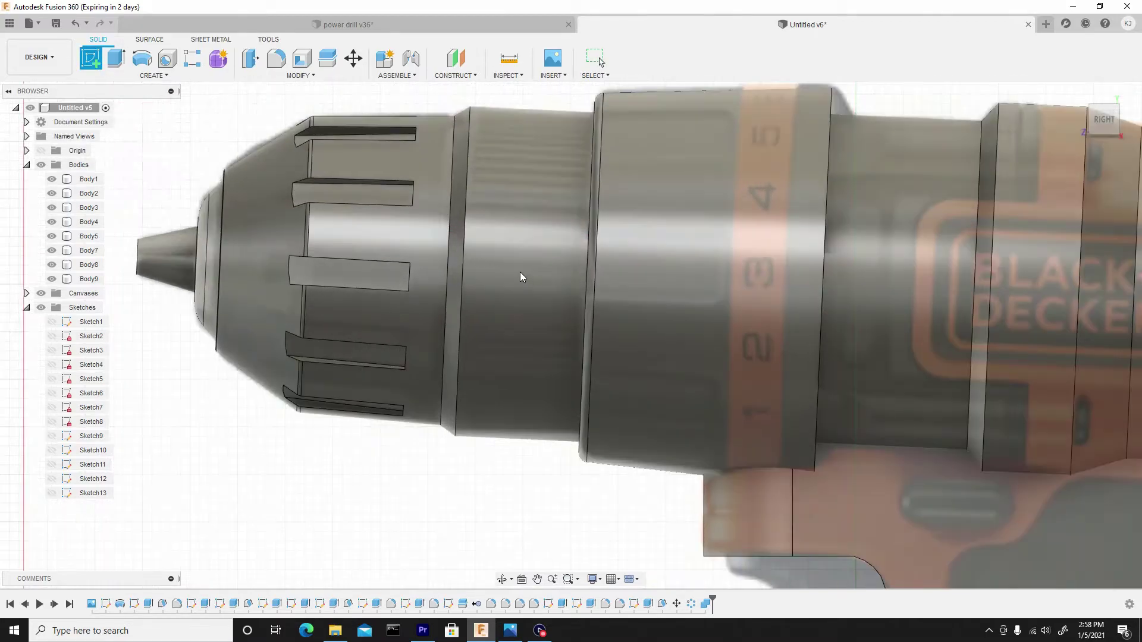
pyautogui.scroll(-5, 591, 240)
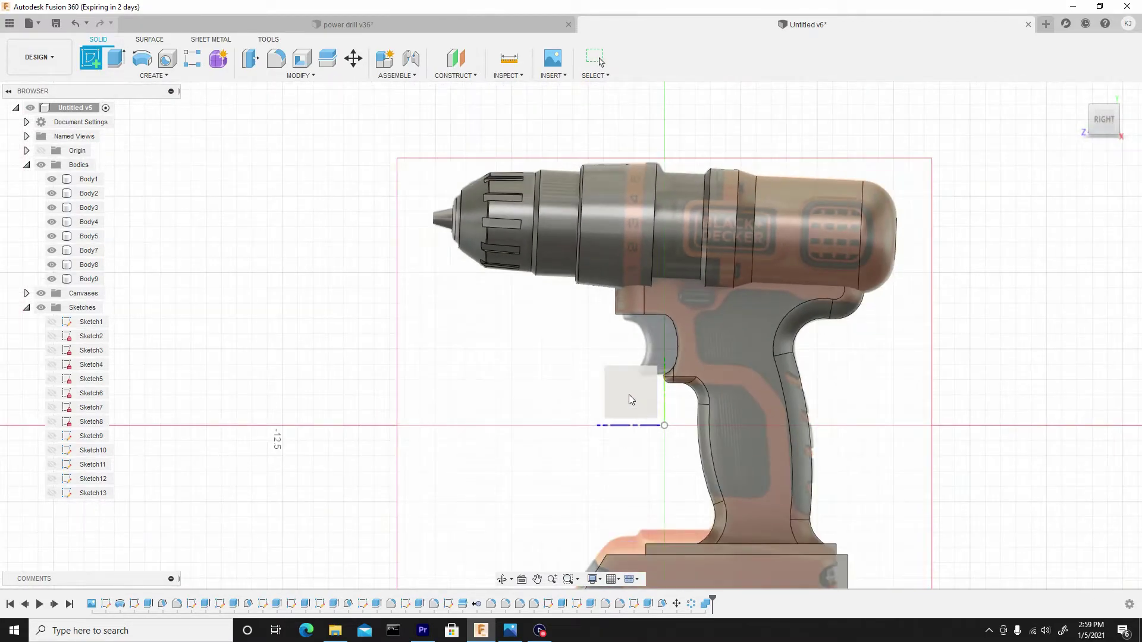
pyautogui.click(629, 397)
pyautogui.moveTo(556, 350)
pyautogui.mouseDown(button='middle')
pyautogui.moveTo(528, 263)
pyautogui.moveTo(535, 373)
pyautogui.mouseUp(button='middle')
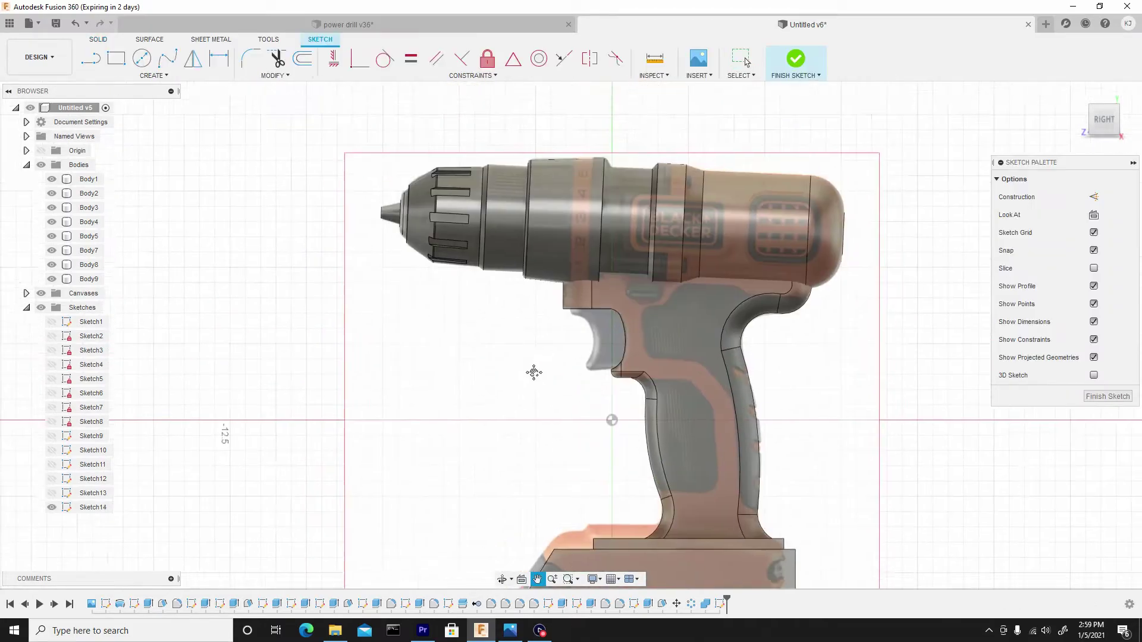
pyautogui.scroll(5, 500, 245)
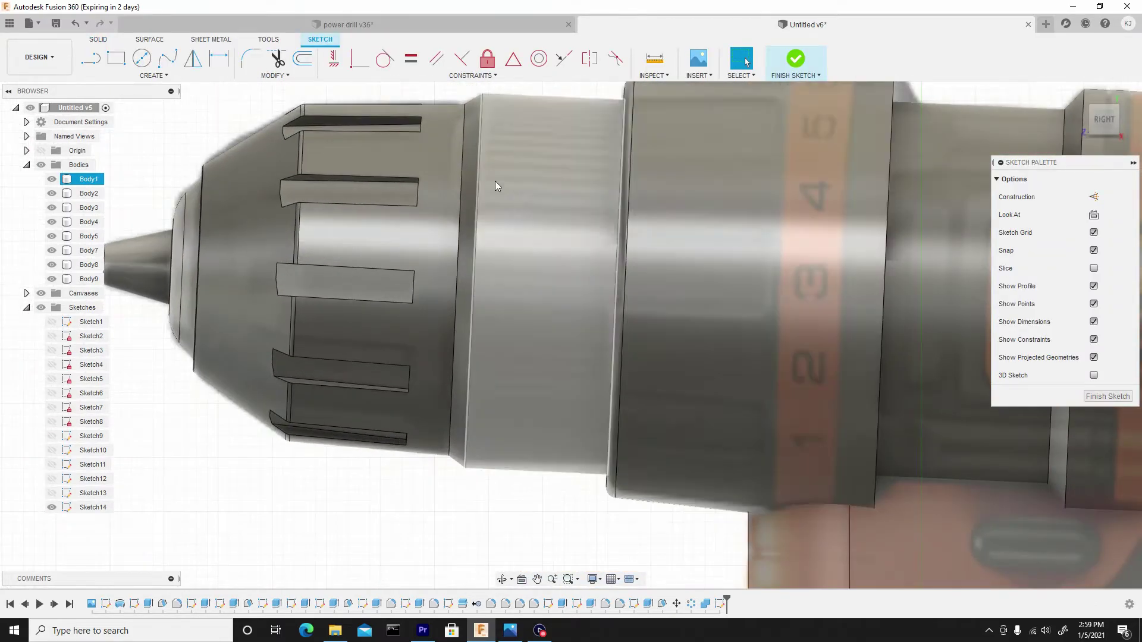
# Step: With bodies hidden, draw a 1.120 mm line across the knurled ring and finish the sketch
pyautogui.click(90, 58)
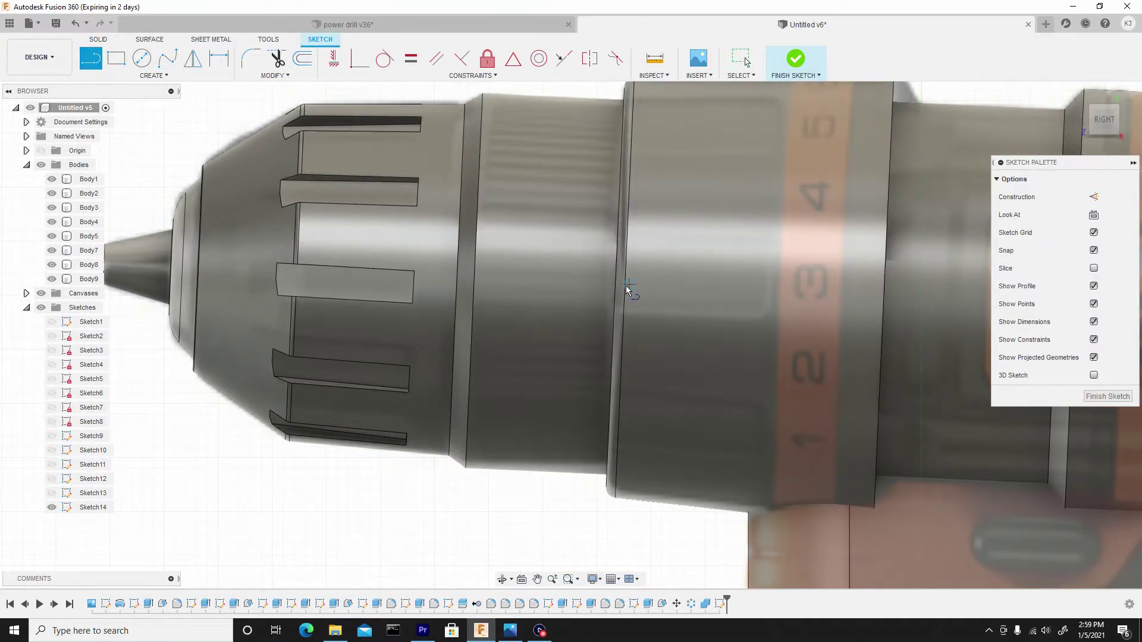
pyautogui.click(41, 166)
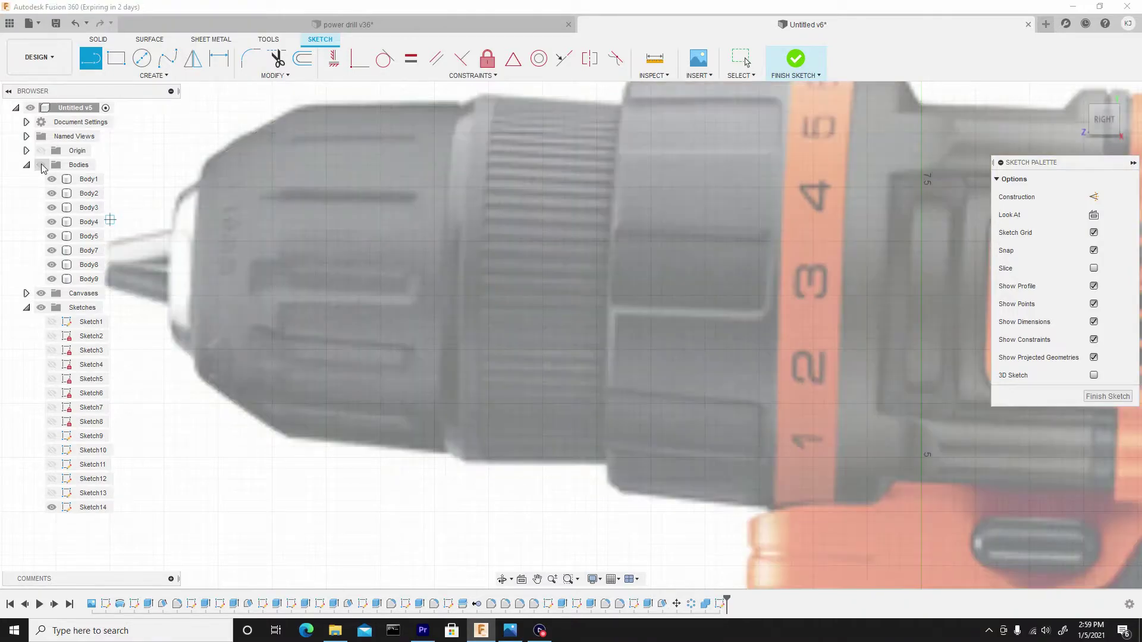
pyautogui.scroll(2, 584, 247)
pyautogui.scroll(-1, 545, 295)
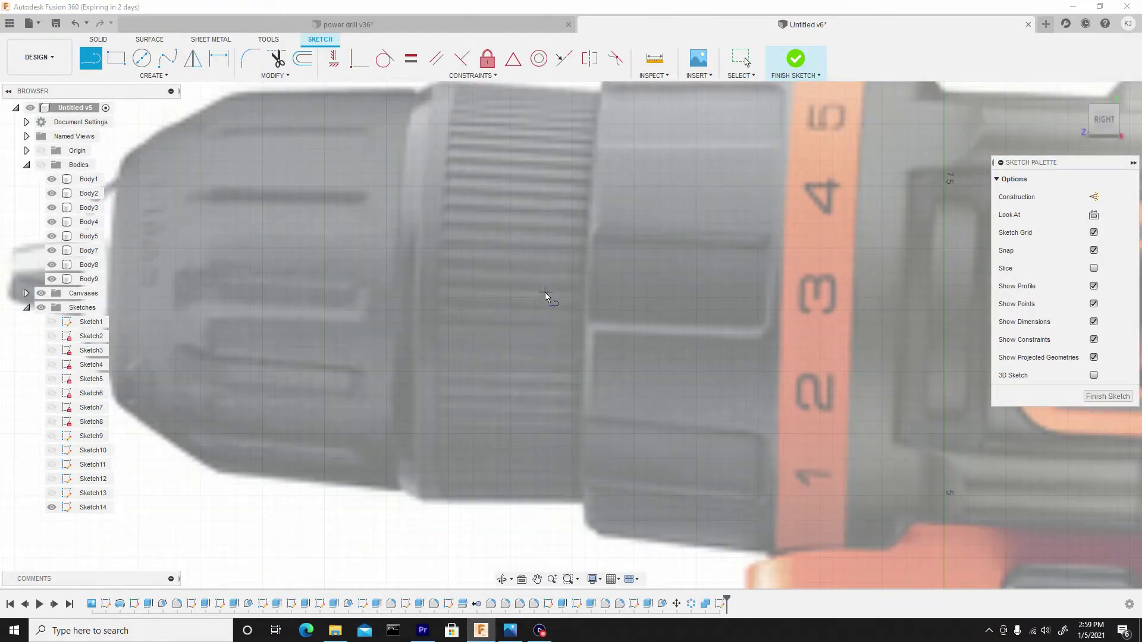
pyautogui.click(442, 286)
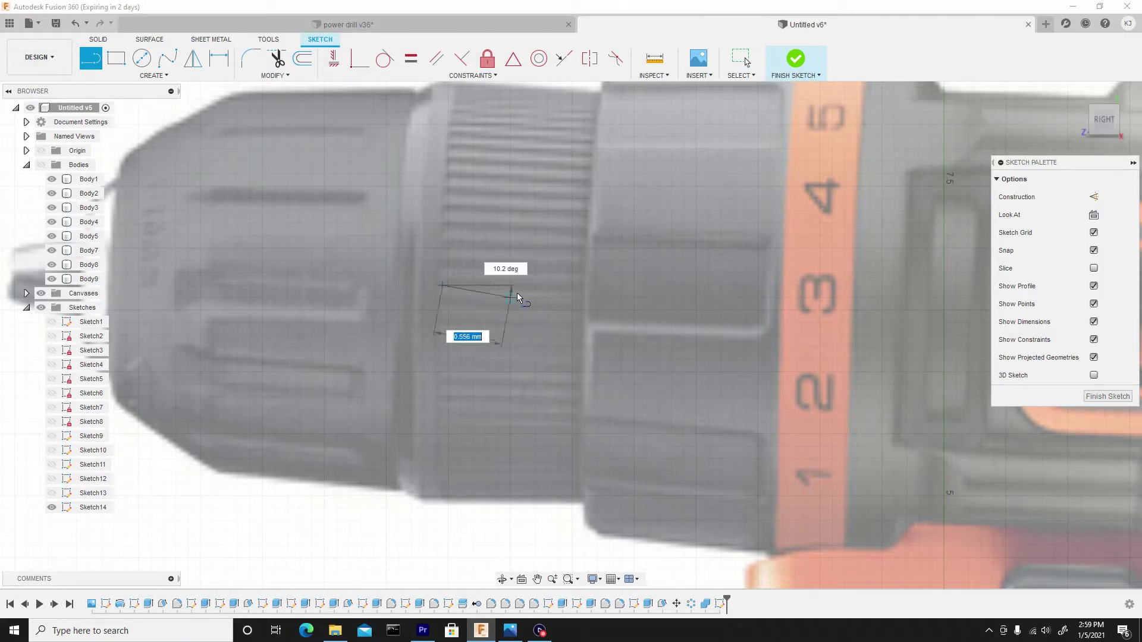
pyautogui.click(588, 290)
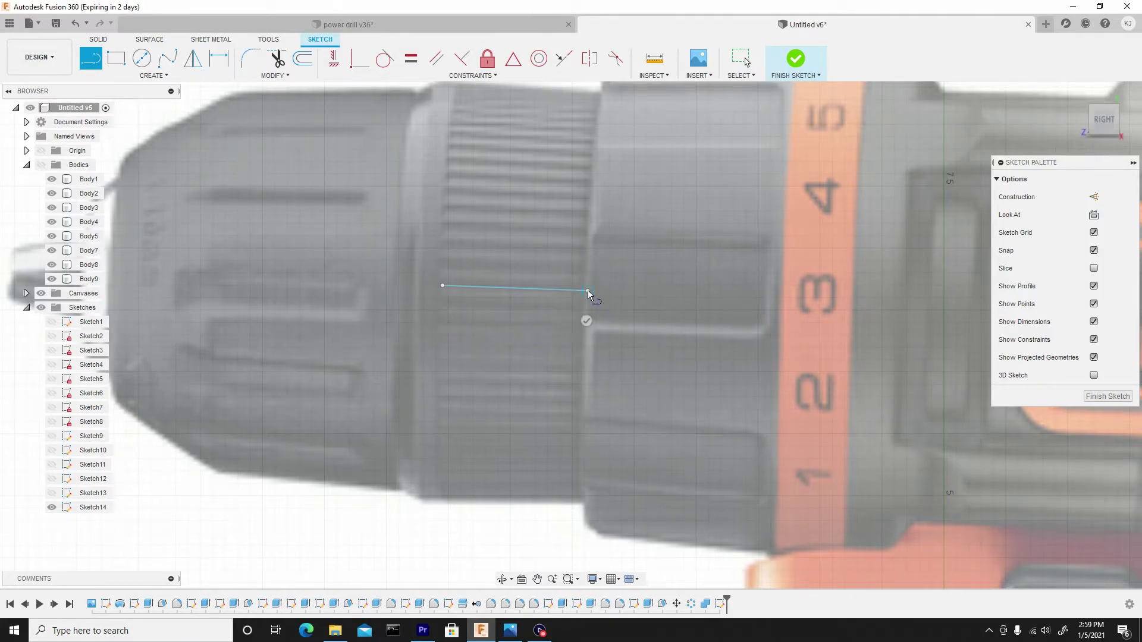
pyautogui.rightClick(587, 205)
pyautogui.click(633, 206)
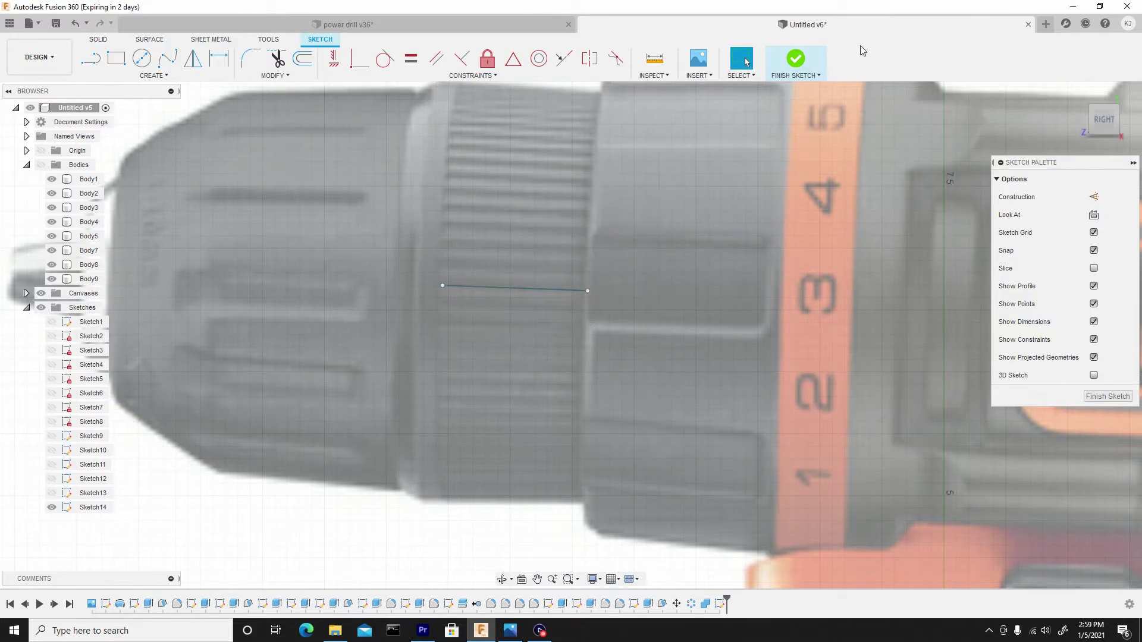
pyautogui.click(795, 61)
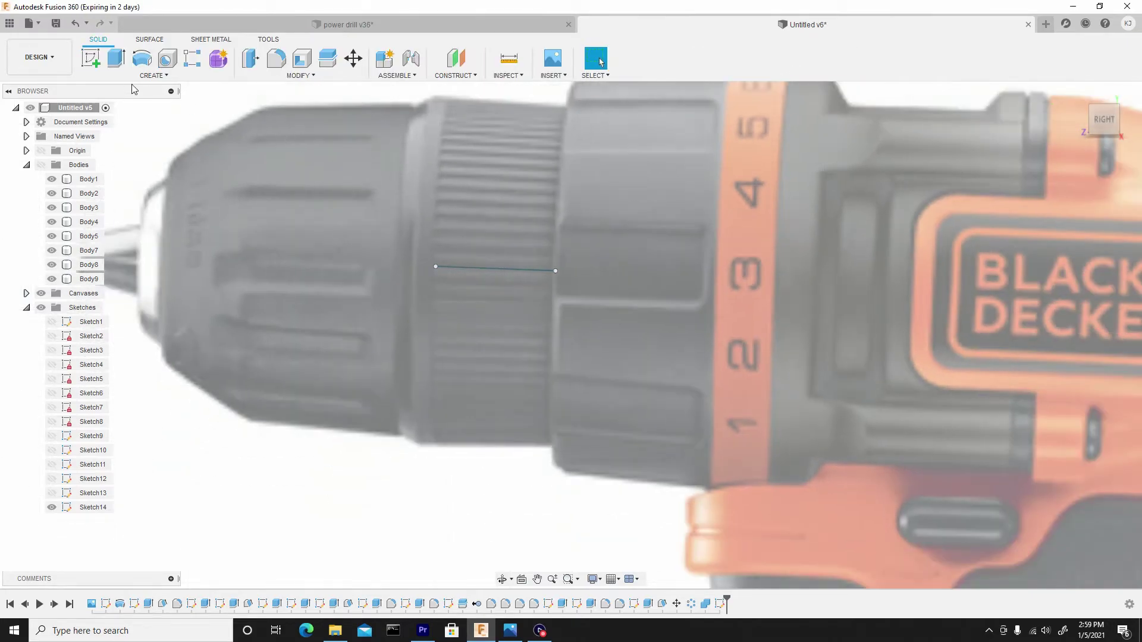
# Step: Pipe along the Sketch14 line with a 0.065 mm section as new body Body21
pyautogui.click(137, 76)
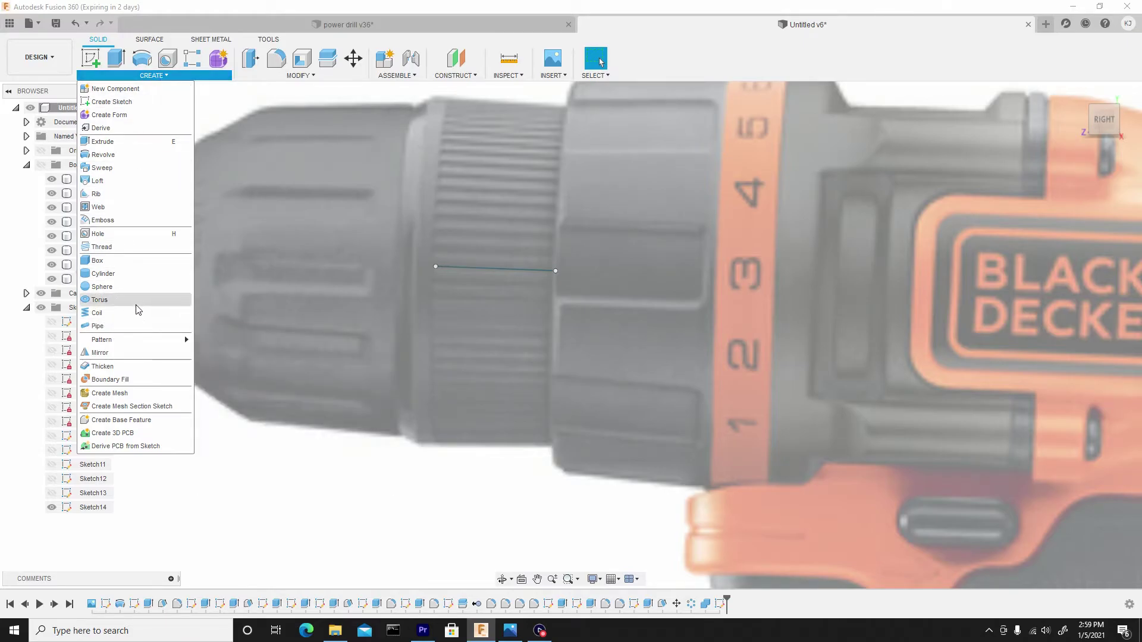
pyautogui.click(124, 325)
pyautogui.click(490, 270)
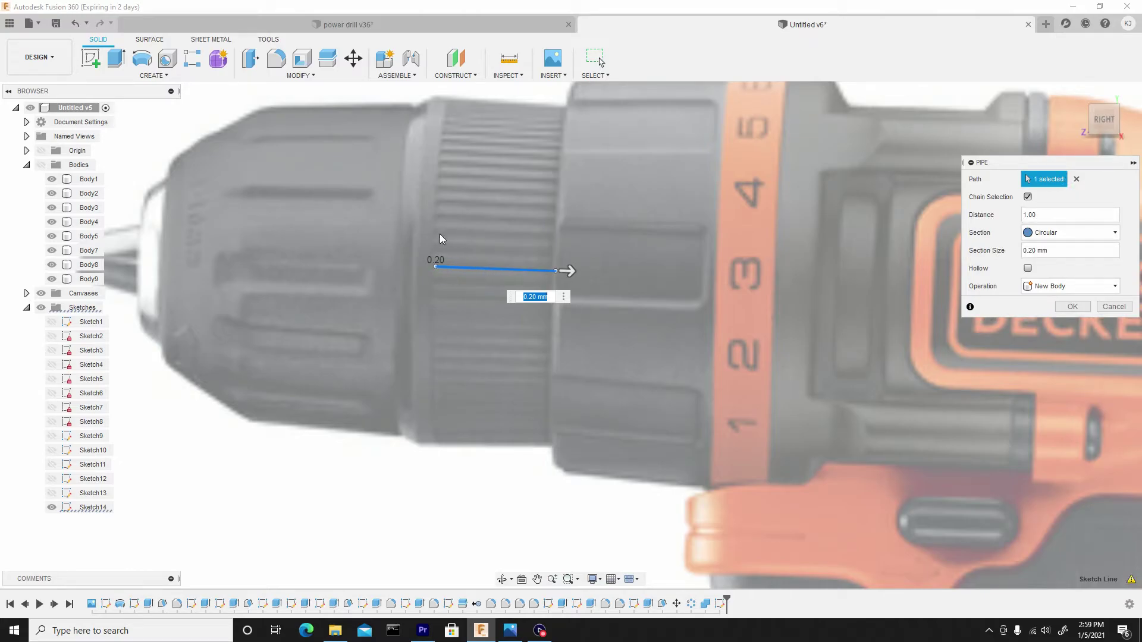
pyautogui.click(42, 166)
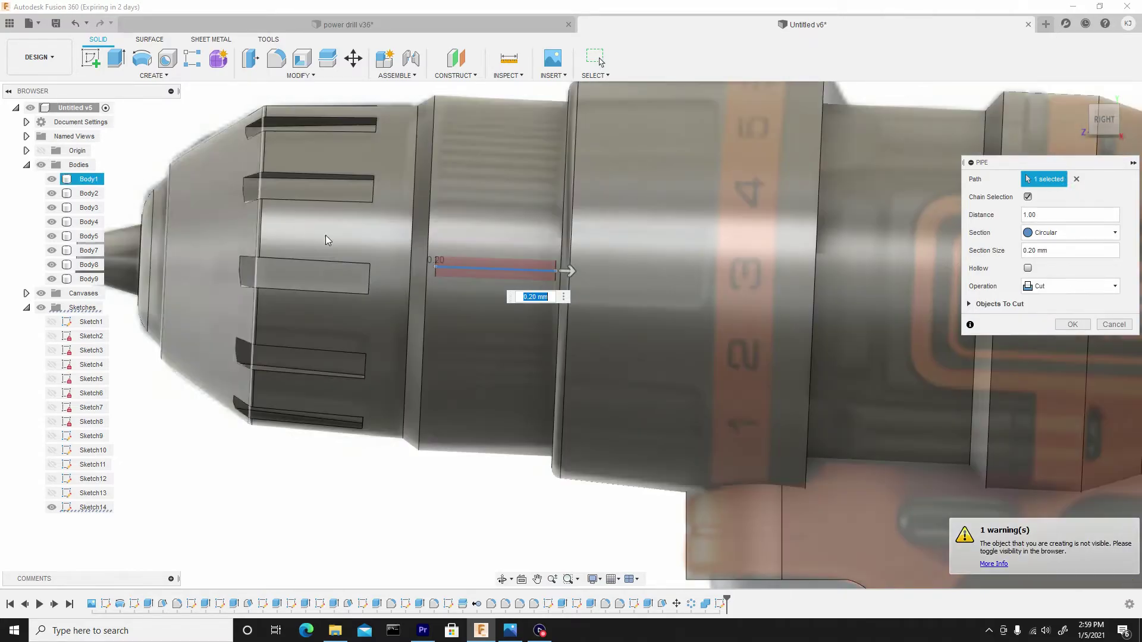
pyautogui.keyDown('shift'); pyautogui.moveTo(400, 230); pyautogui.dragTo(288, 230, button='middle'); pyautogui.keyUp('shift')
pyautogui.moveTo(286, 232); pyautogui.dragTo(281, 232)
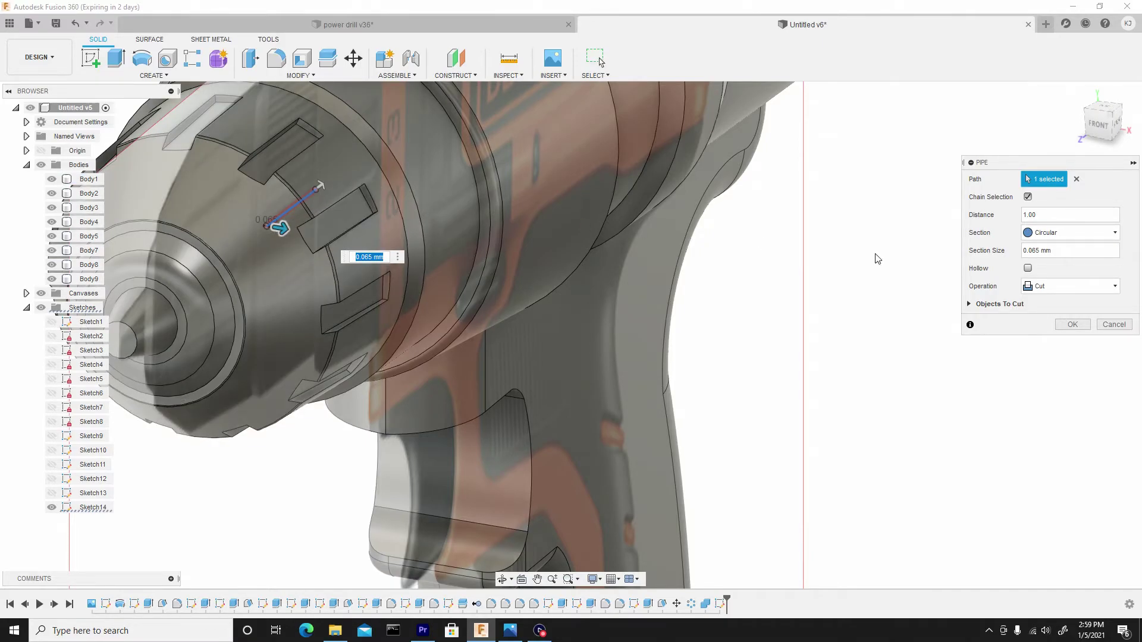
pyautogui.click(1062, 288)
pyautogui.click(1073, 340)
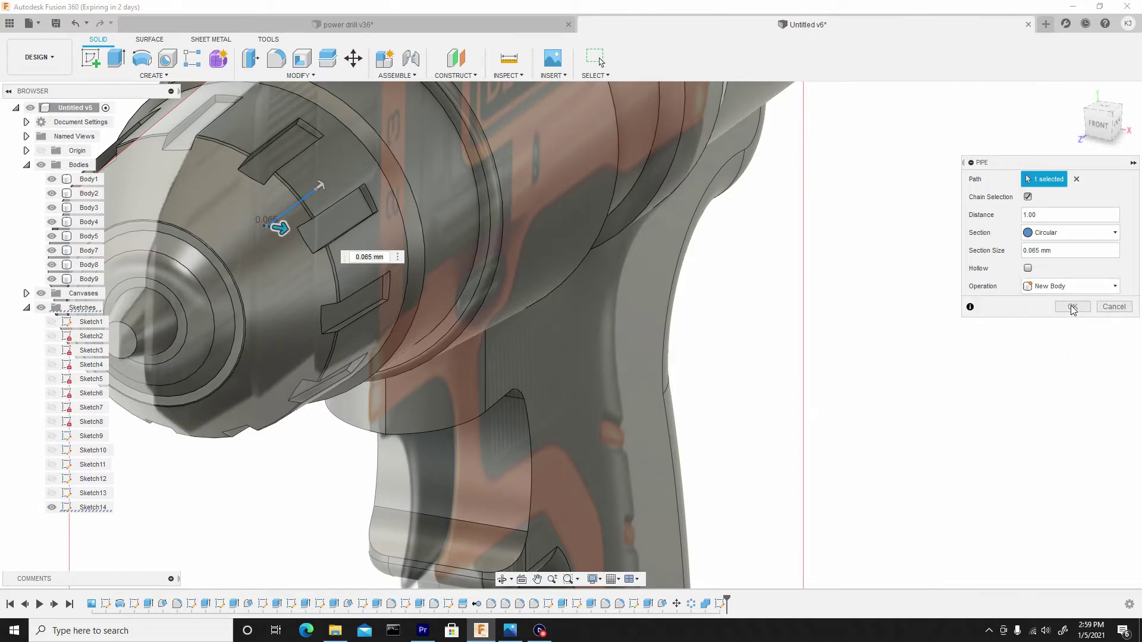
pyautogui.click(1071, 306)
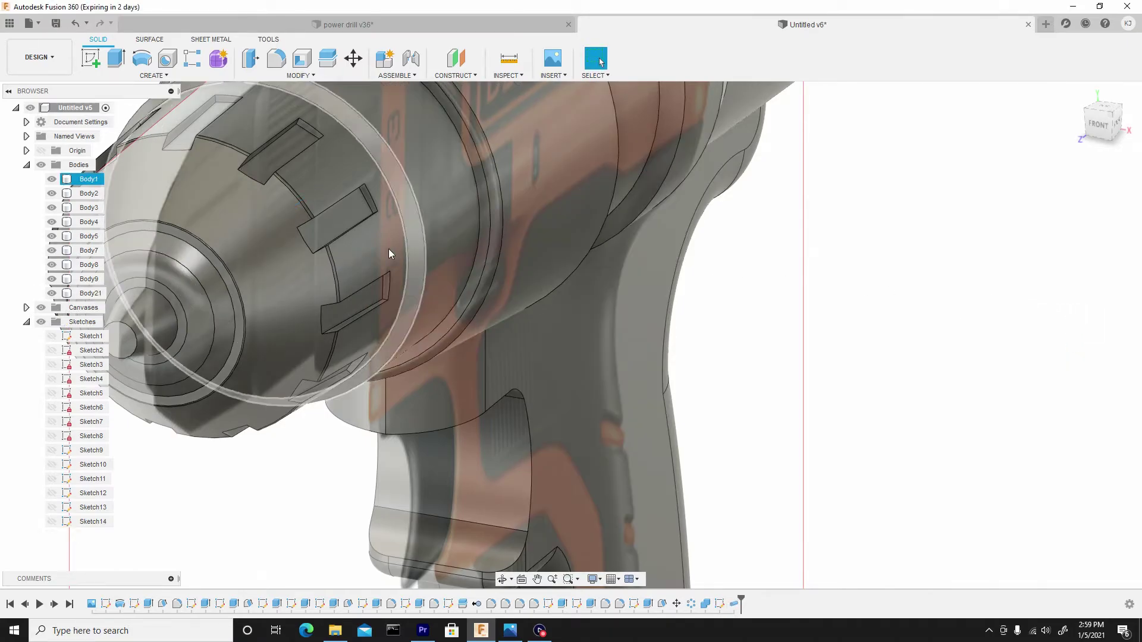
# Step: Move the pipe body Body21 1.74 mm along X onto the collar band, checking it from the right view
pyautogui.click(91, 294)
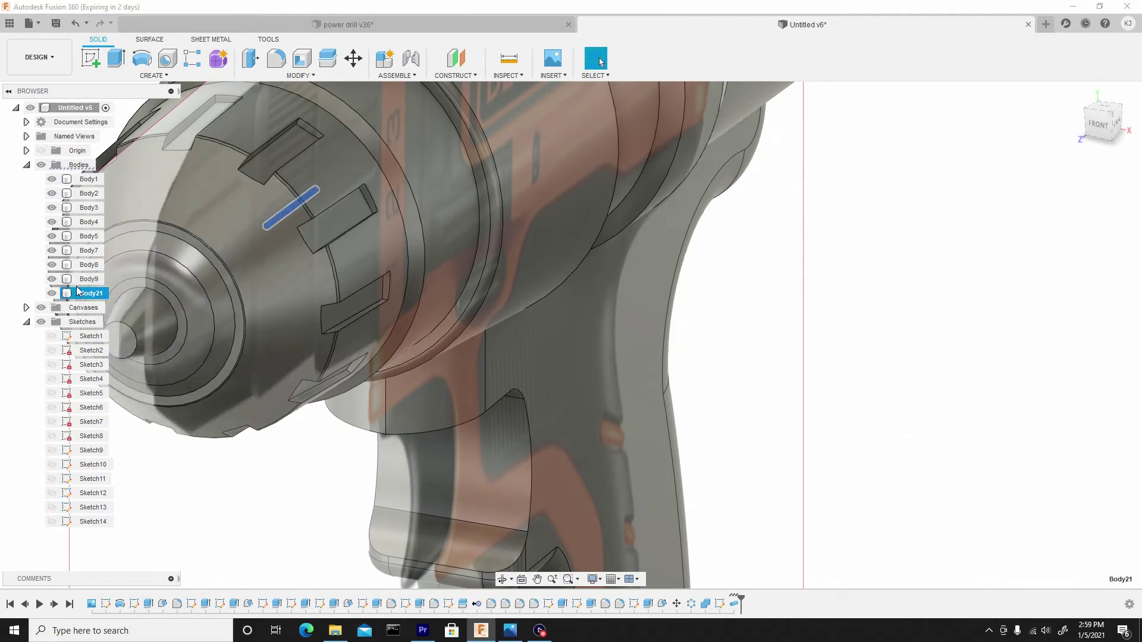
pyautogui.rightClick(88, 298)
pyautogui.click(119, 304)
pyautogui.moveTo(344, 198); pyautogui.dragTo(499, 236)
pyautogui.scroll(5, 467, 196)
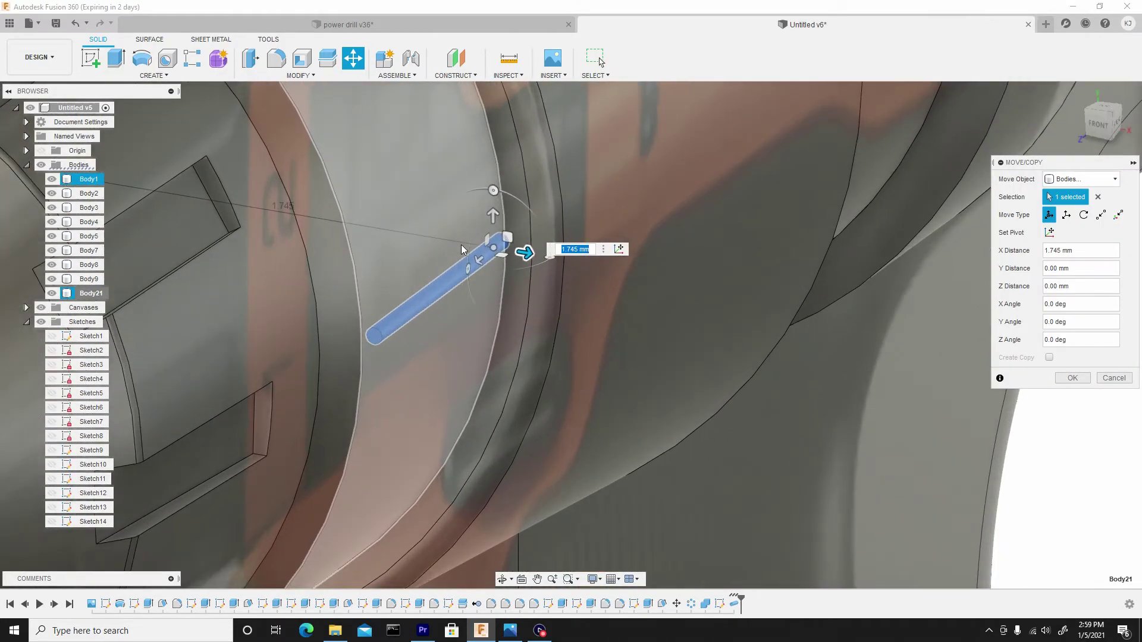
pyautogui.scroll(3, 449, 306)
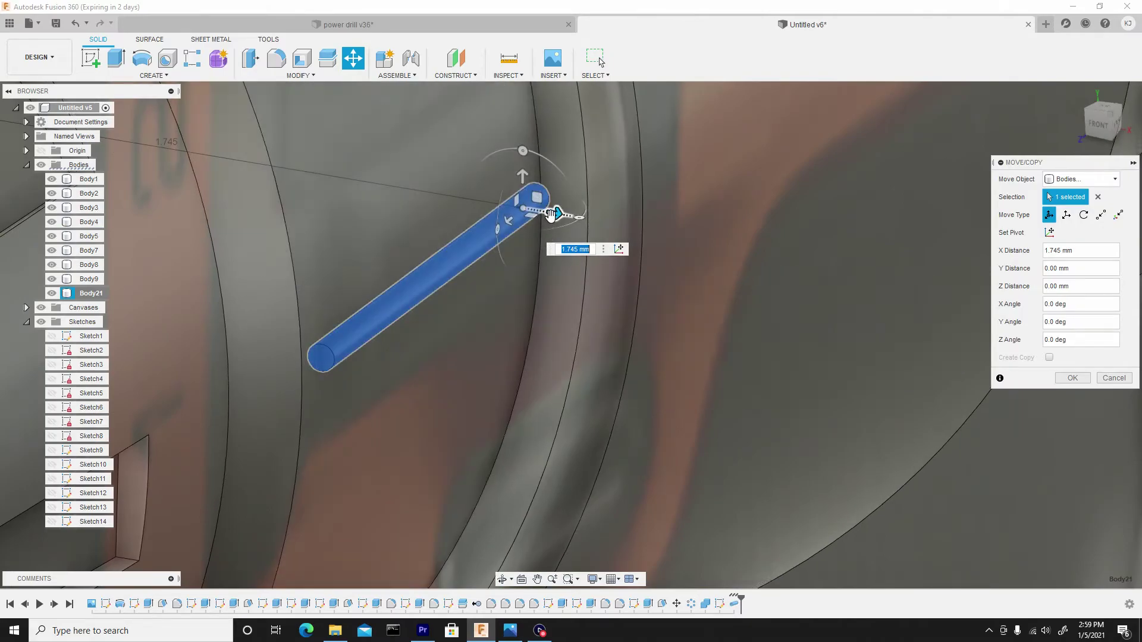
pyautogui.moveTo(555, 213)
pyautogui.mouseDown()
pyautogui.moveTo(584, 219)
pyautogui.moveTo(552, 215)
pyautogui.mouseUp()
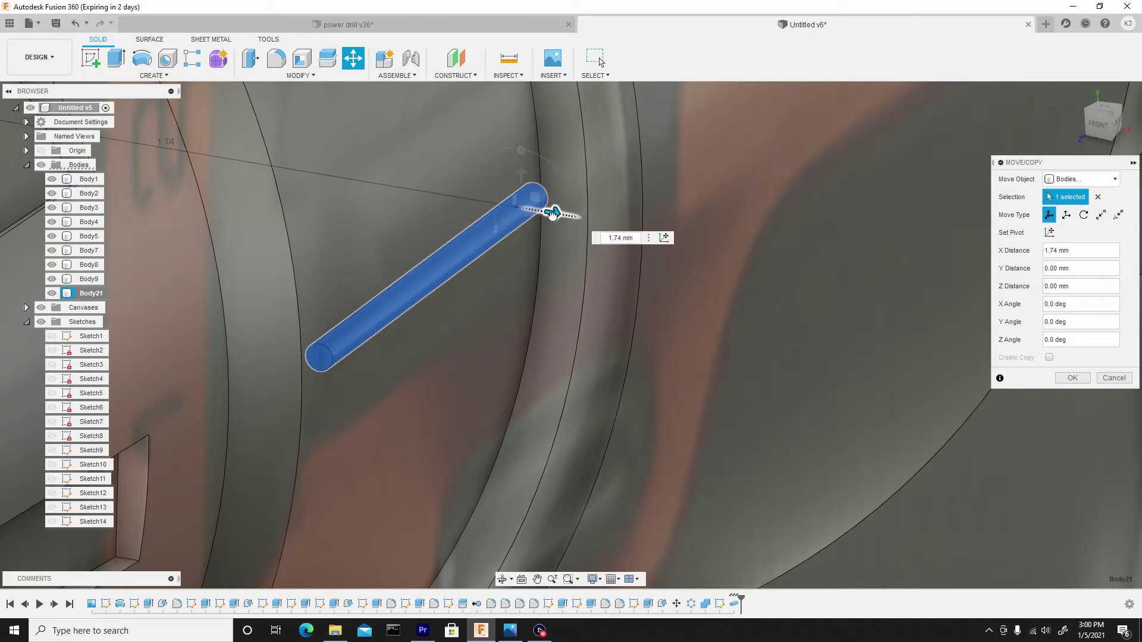
pyautogui.scroll(-5, 412, 267)
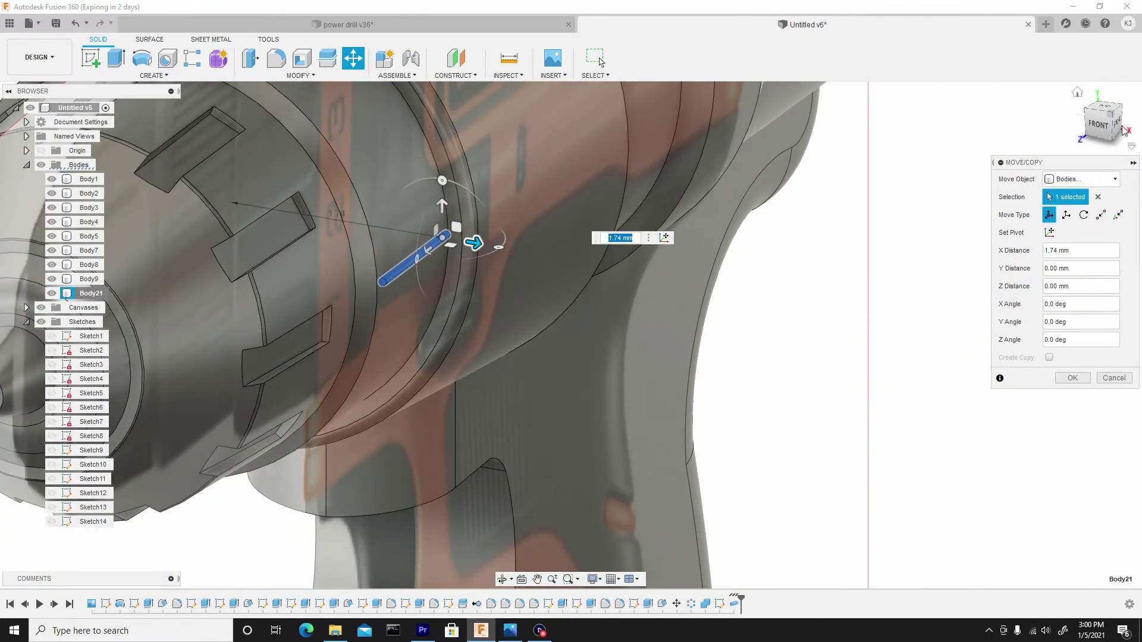
pyautogui.click(1124, 131)
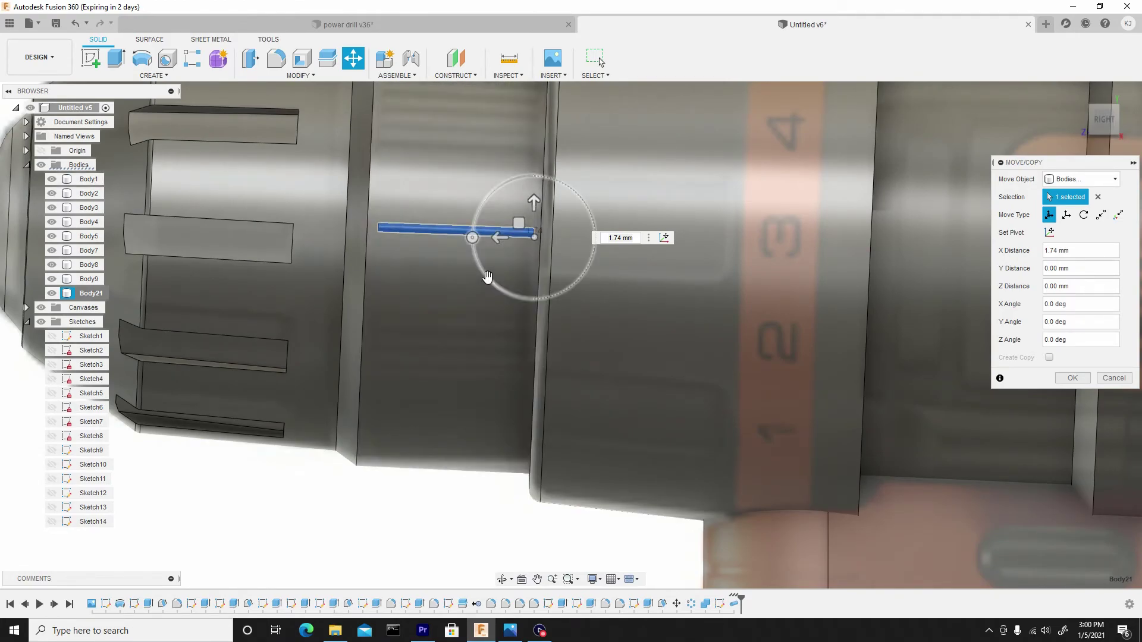
# Step: Confirm Body21's 1.74 mm move and begin a circular pattern
pyautogui.click(1075, 376)
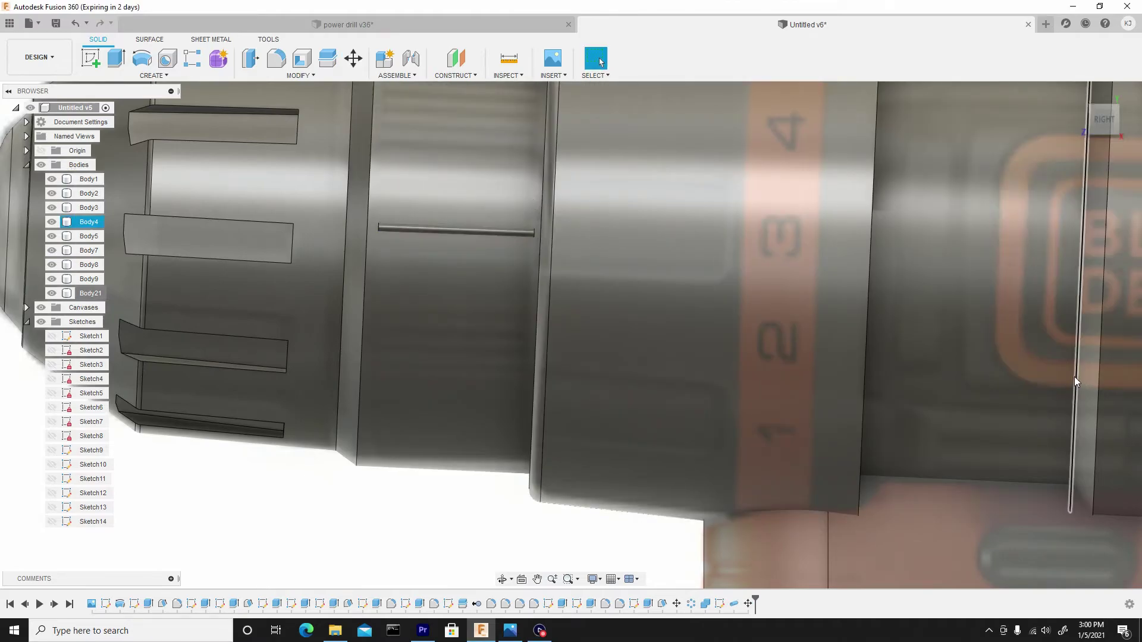
pyautogui.scroll(-3, 474, 212)
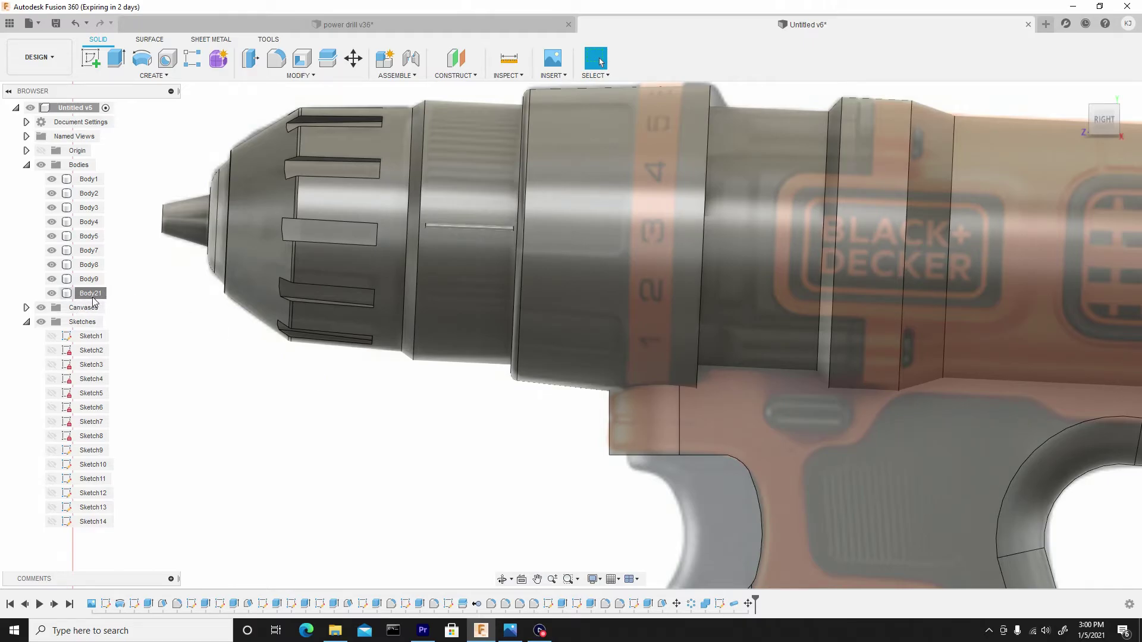
pyautogui.click(154, 77)
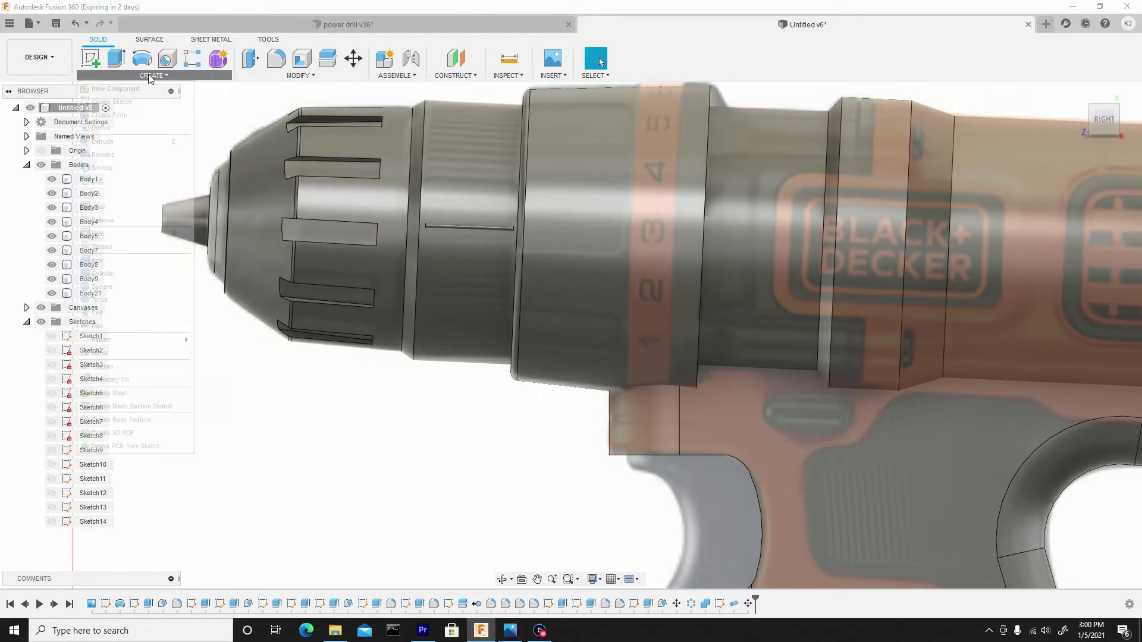
pyautogui.moveTo(130, 341)
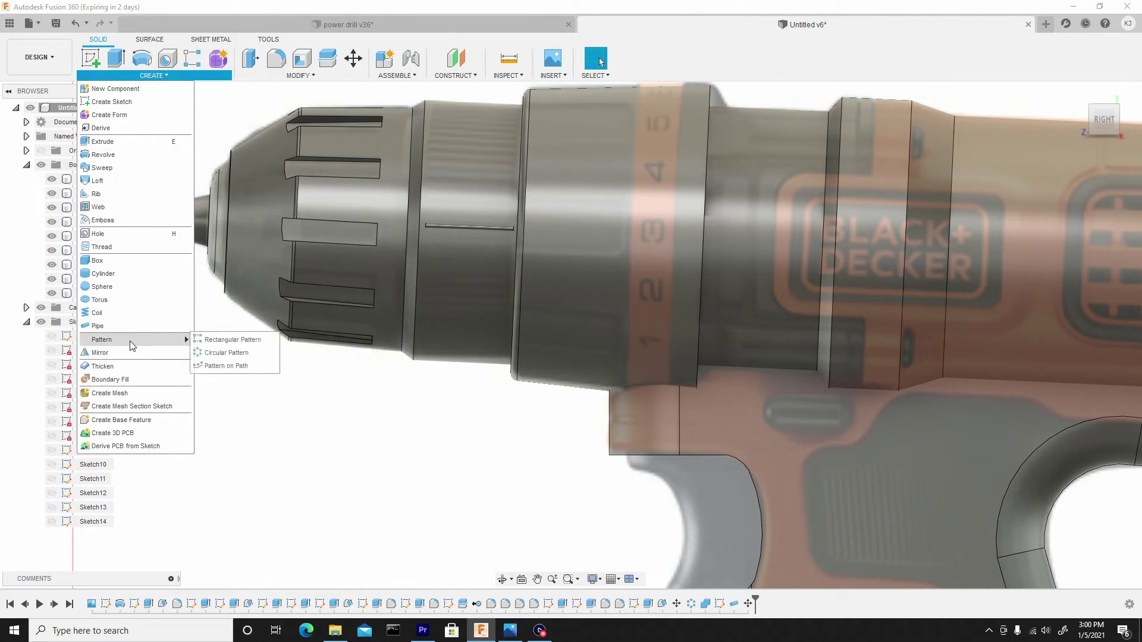
pyautogui.click(238, 354)
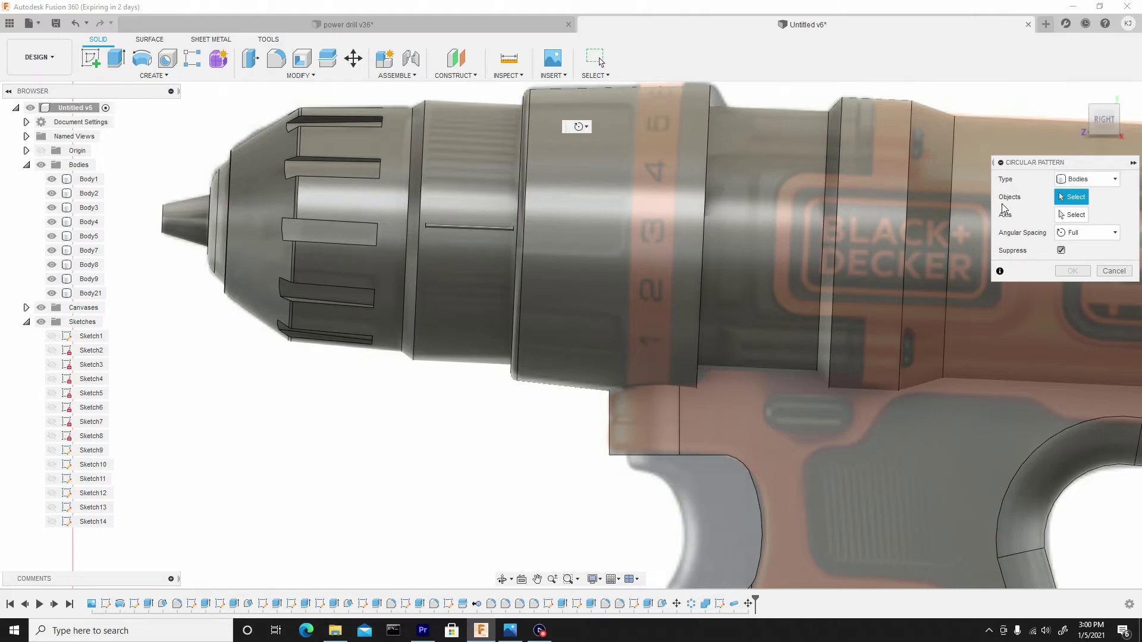
pyautogui.scroll(8, 404, 241)
# Step: Pattern Body21 66 times around the chuck's circular edge as the axis
pyautogui.click(408, 238)
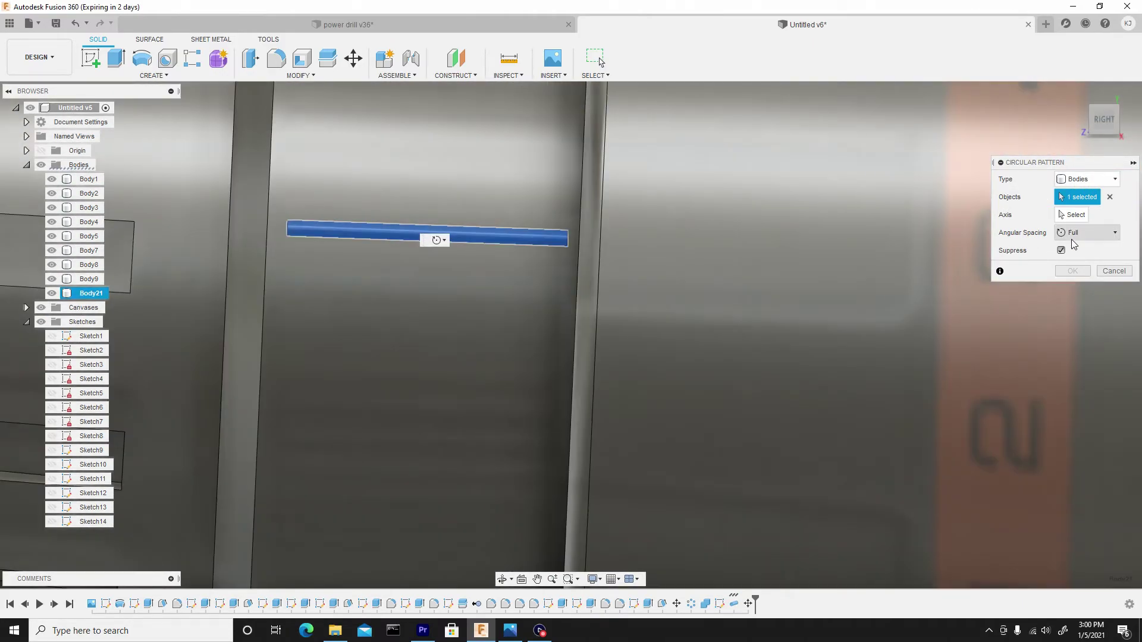
pyautogui.click(1064, 216)
pyautogui.scroll(-10, 549, 184)
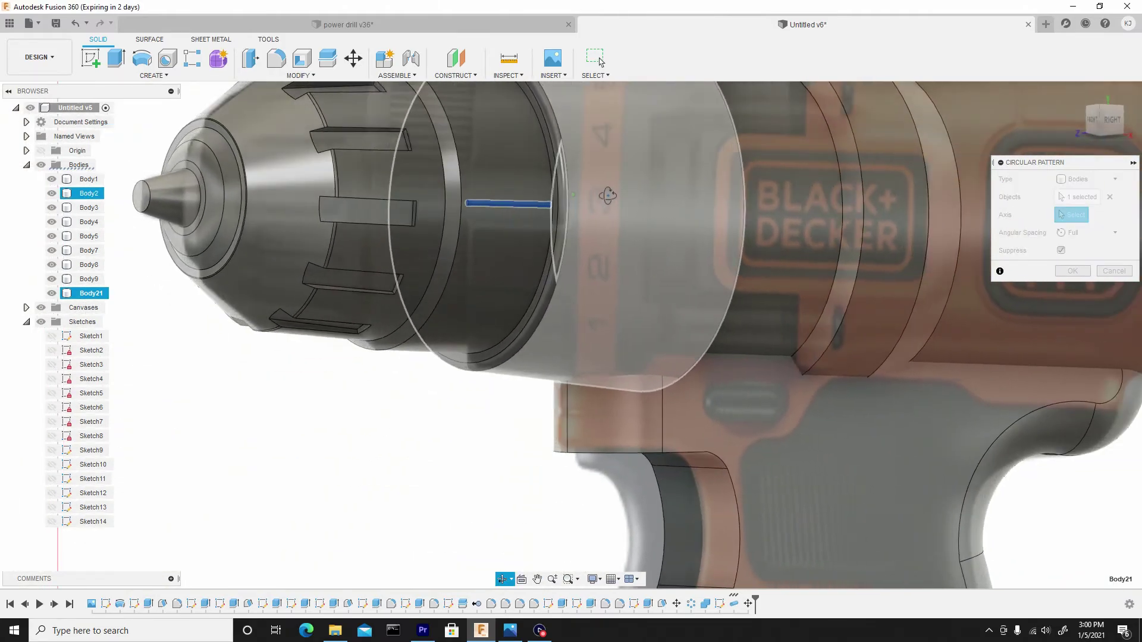
pyautogui.keyDown('shift'); pyautogui.moveTo(608, 195); pyautogui.dragTo(601, 197, button='middle'); pyautogui.keyUp('shift')
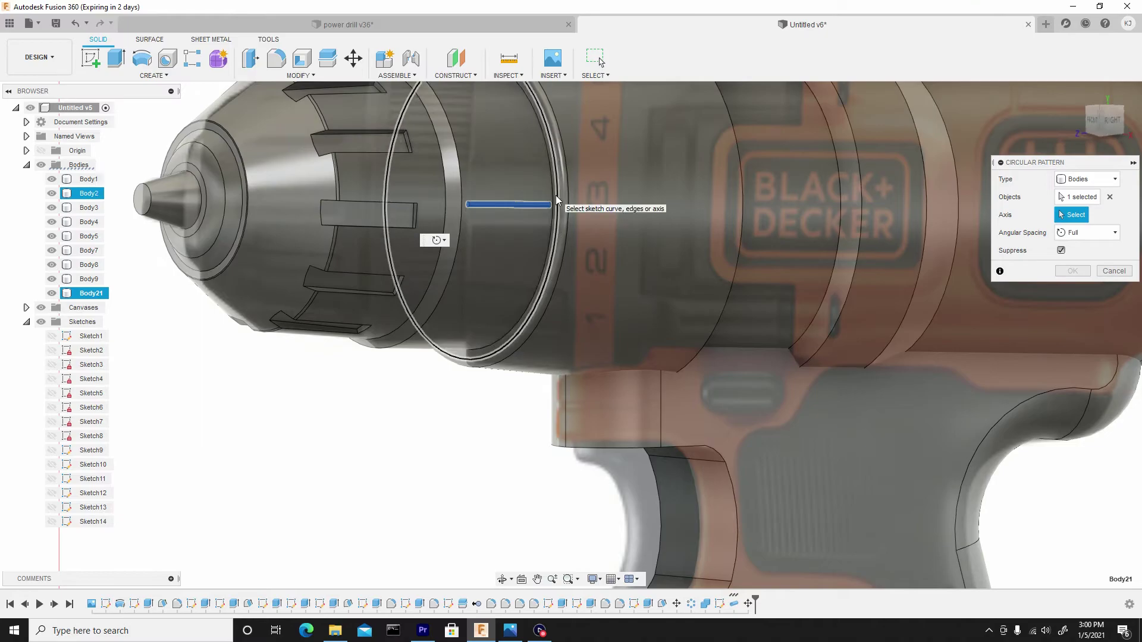
pyautogui.click(444, 208)
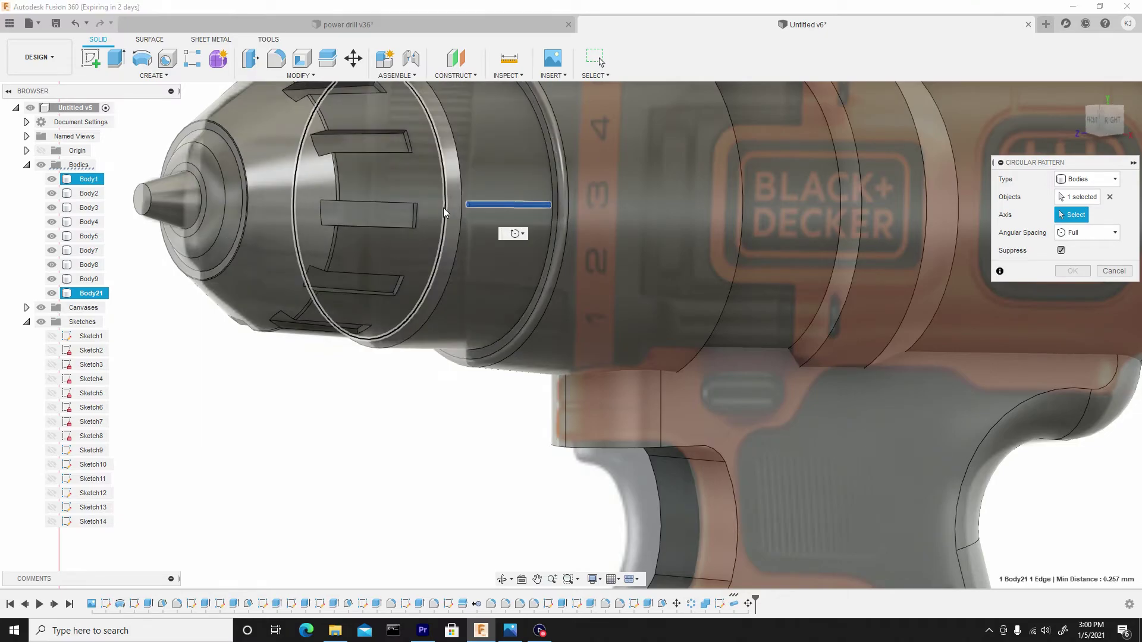
pyautogui.scroll(-3, 431, 191)
pyautogui.click(1110, 123)
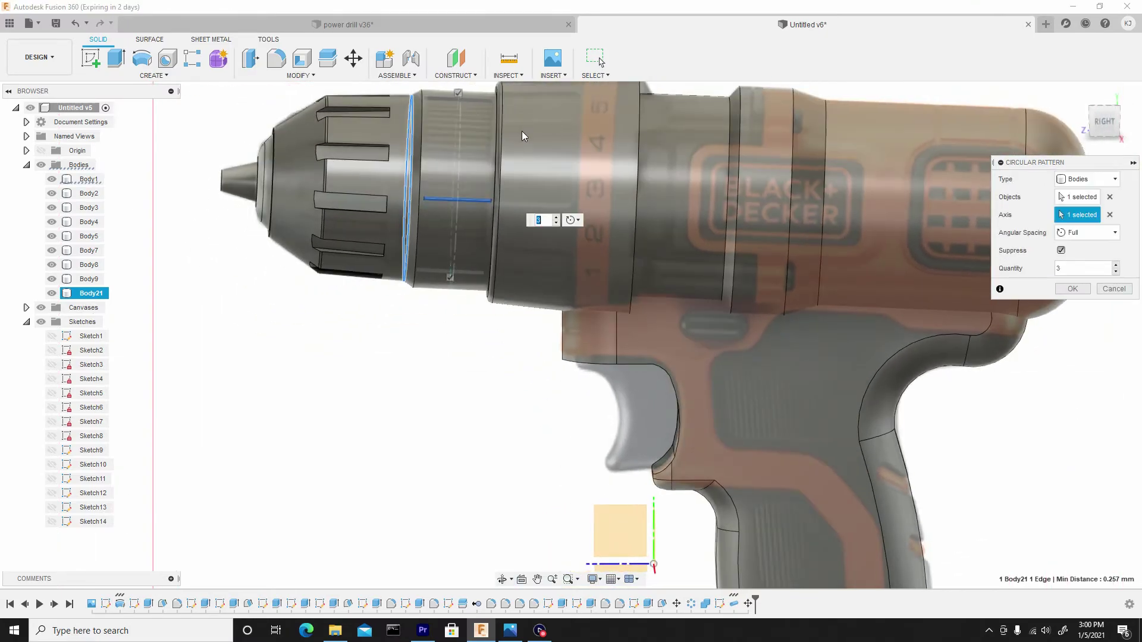
pyautogui.scroll(5, 425, 178)
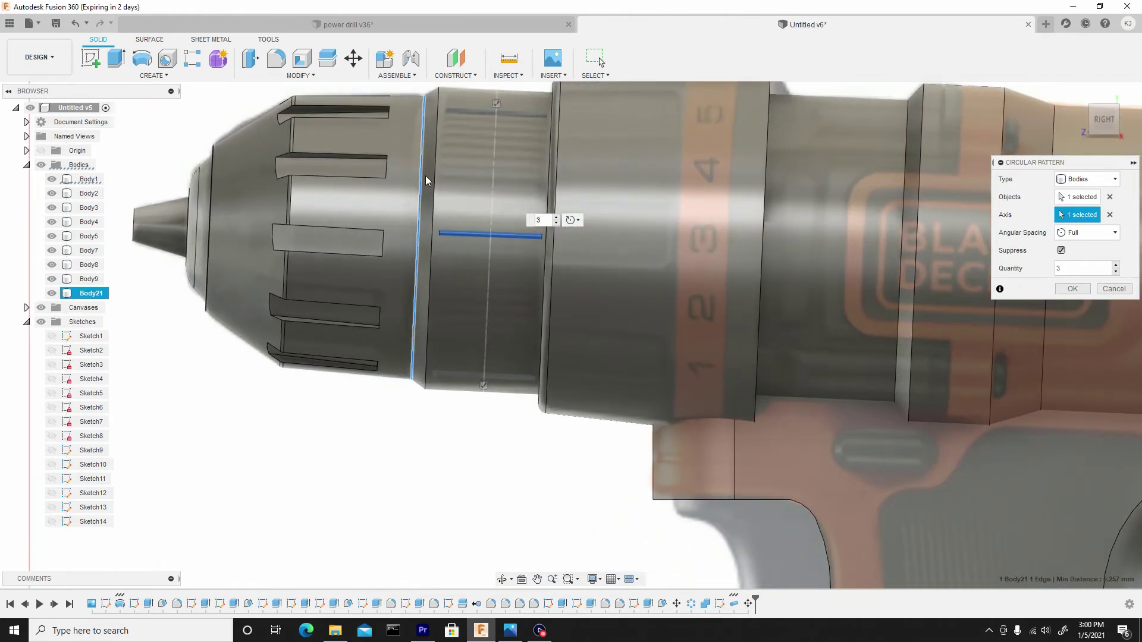
pyautogui.scroll(-5, 475, 176)
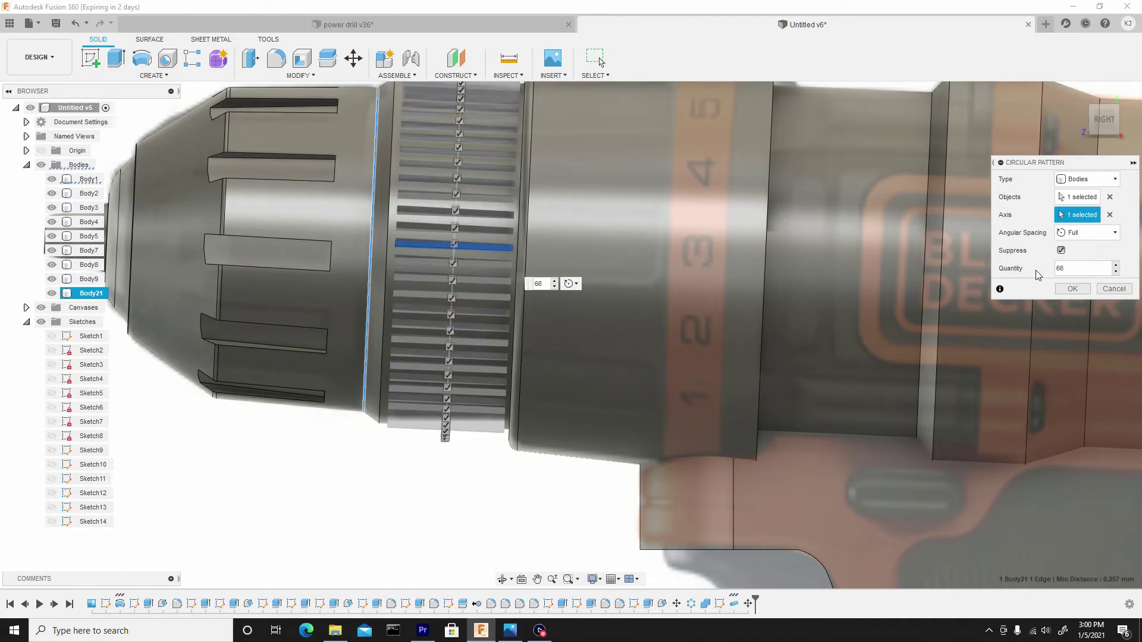
pyautogui.click(1073, 288)
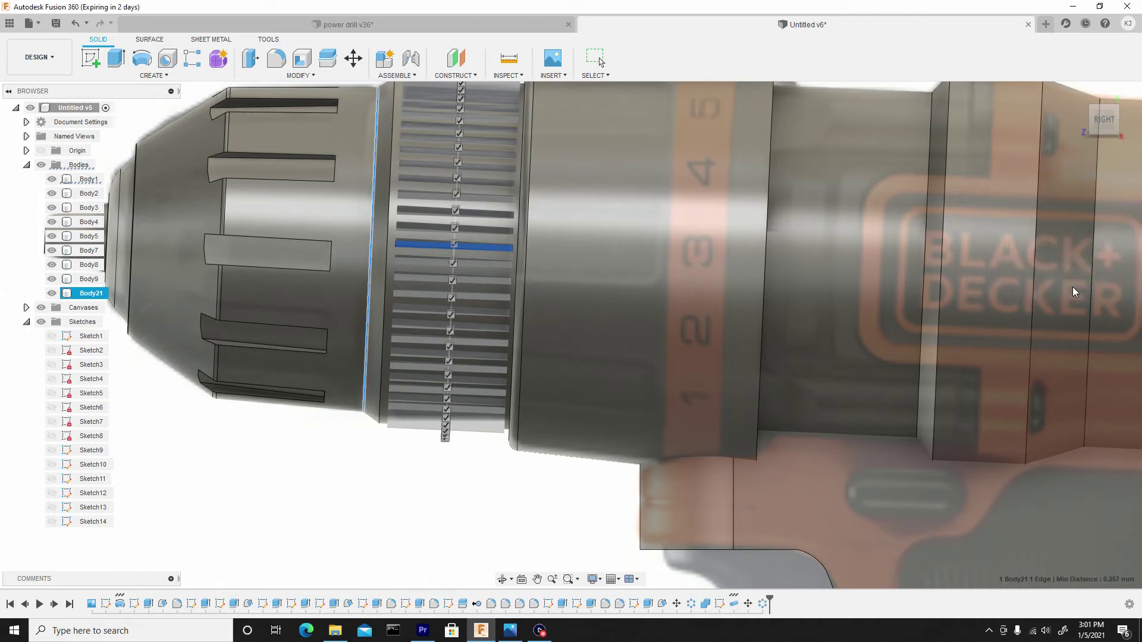
# Step: Start a Combine with the chuck Body1 as the target body
pyautogui.scroll(-10, 474, 265)
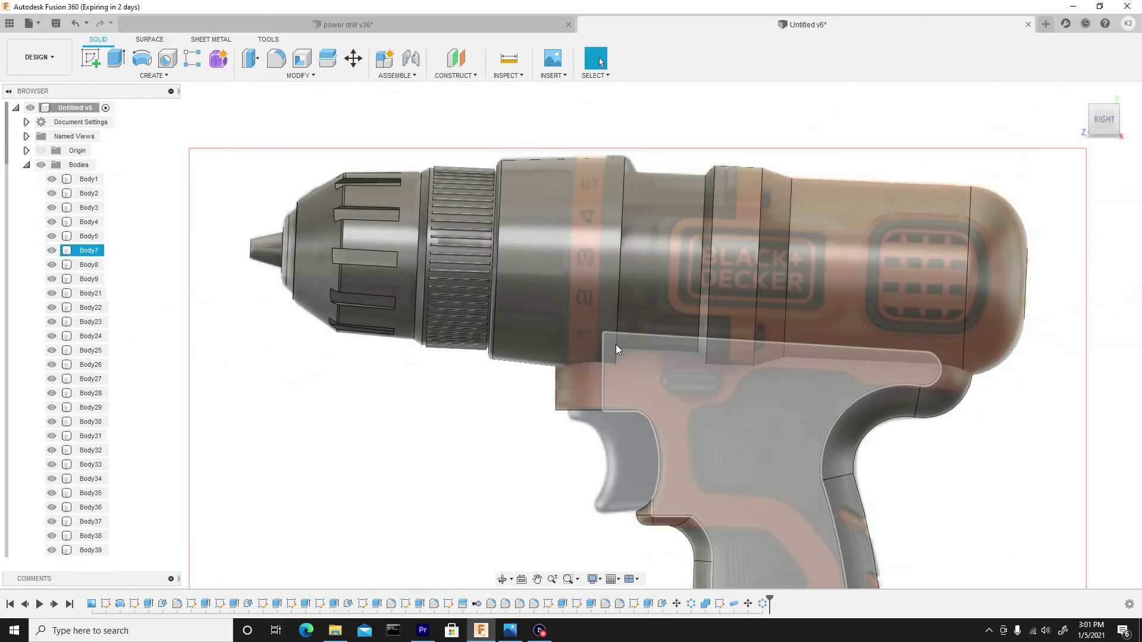
pyautogui.click(284, 76)
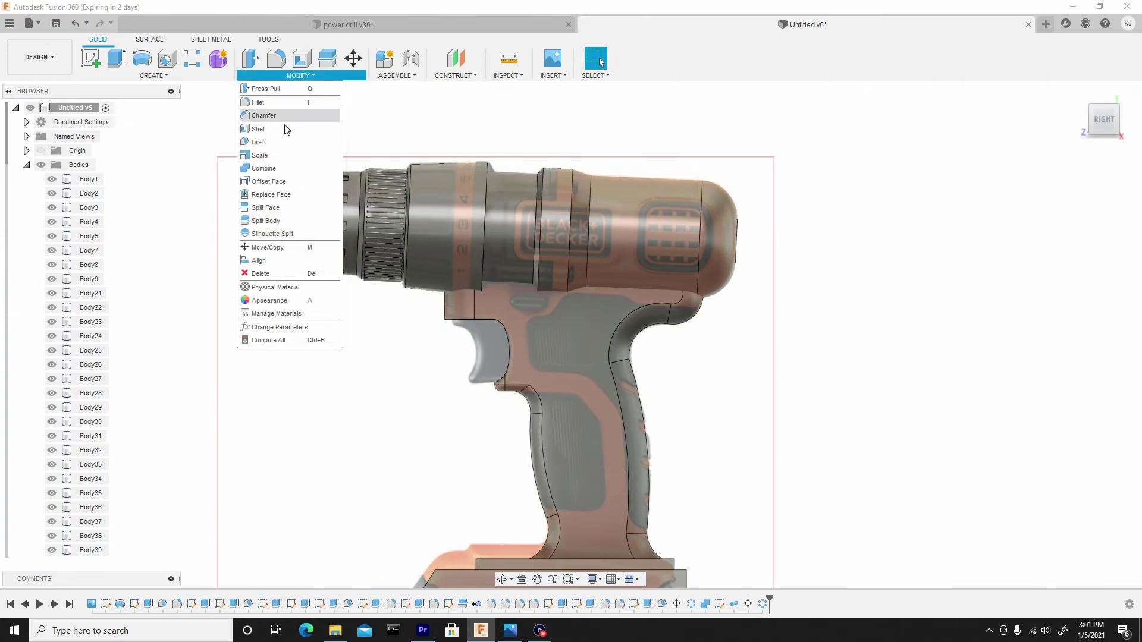
pyautogui.click(288, 176)
pyautogui.scroll(5, 440, 219)
pyautogui.scroll(3, 337, 217)
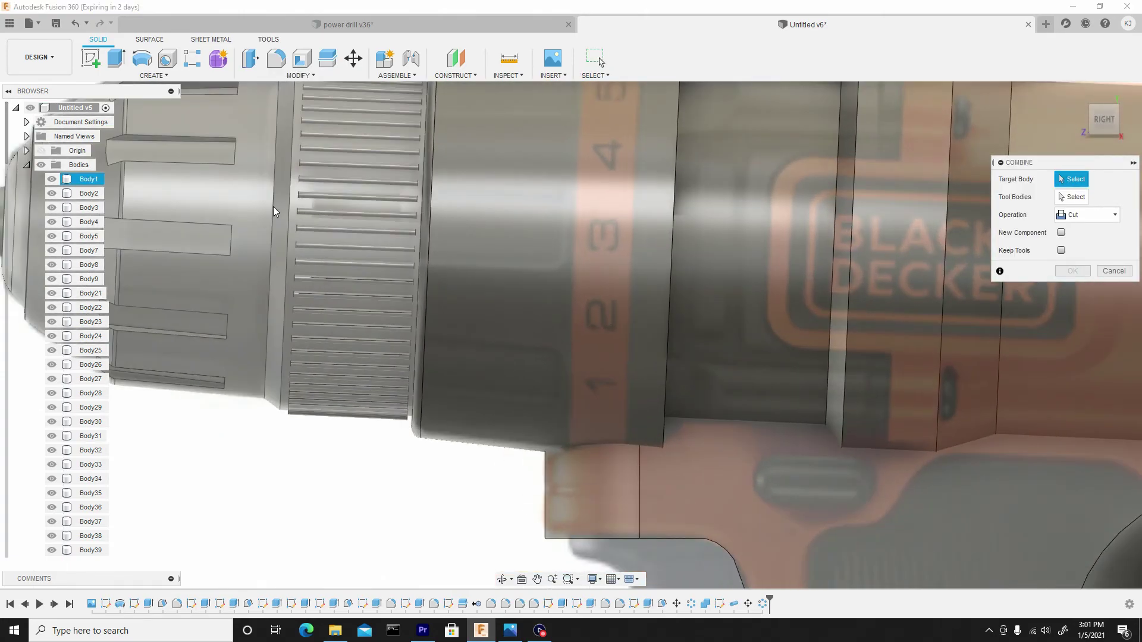
pyautogui.click(270, 206)
# Step: Cut tool bodies Body21 through Body86 out of the chuck
pyautogui.scroll(-3, 277, 204)
pyautogui.scroll(-2, 249, 185)
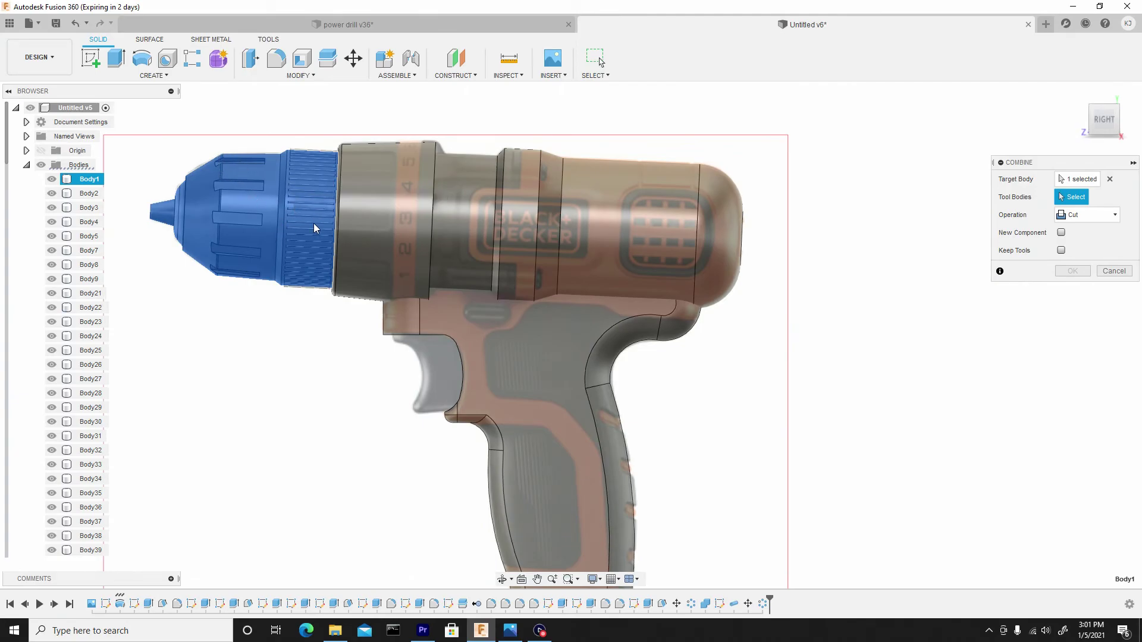
pyautogui.click(95, 292)
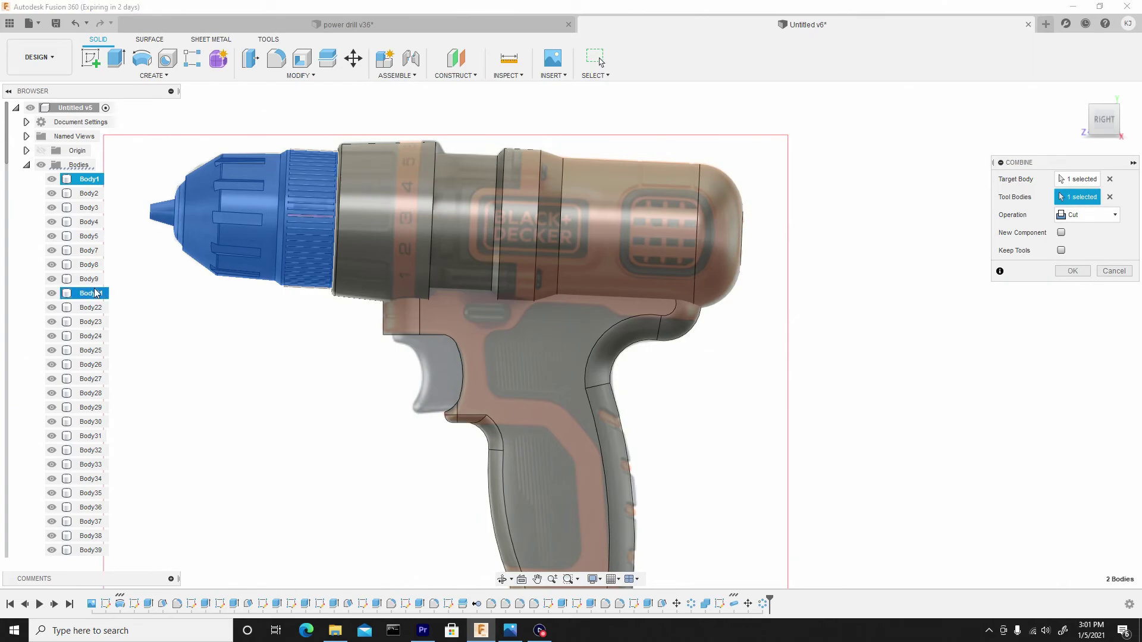
pyautogui.scroll(-10, 96, 296)
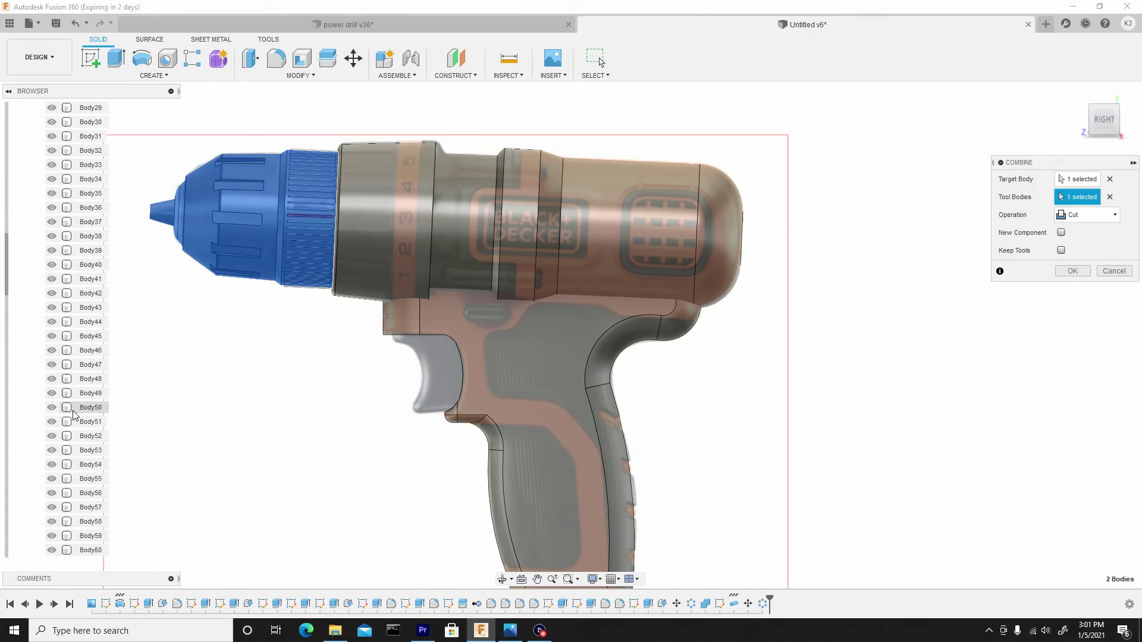
pyautogui.scroll(-2, 83, 476)
pyautogui.scroll(-3, 82, 479)
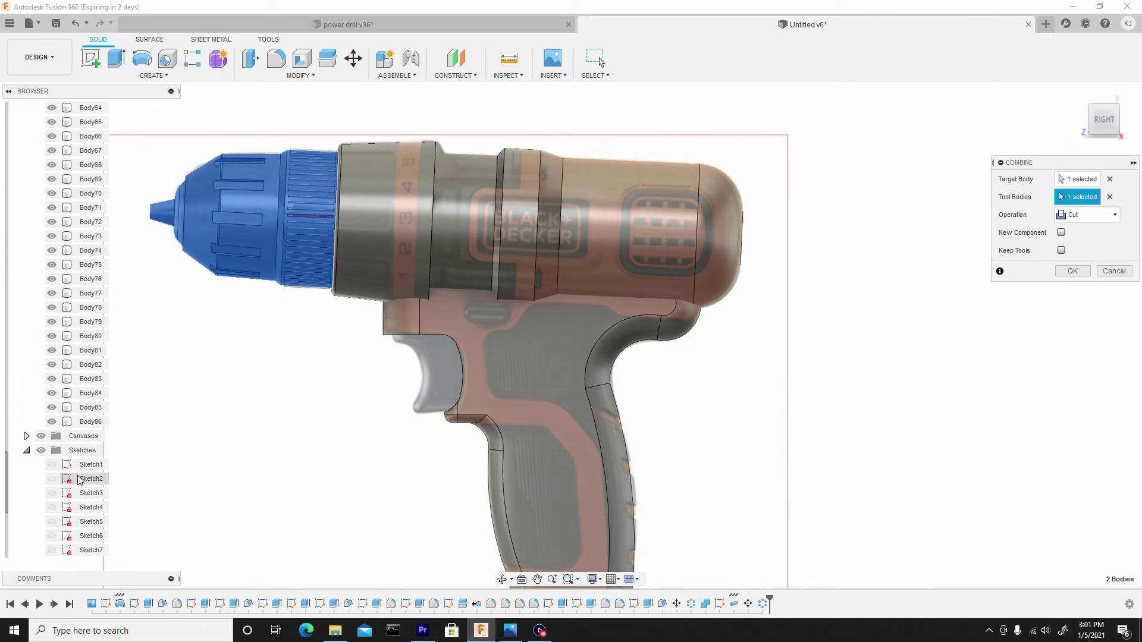
pyautogui.keyDown('shift'); pyautogui.click(92, 422); pyautogui.keyUp('shift')
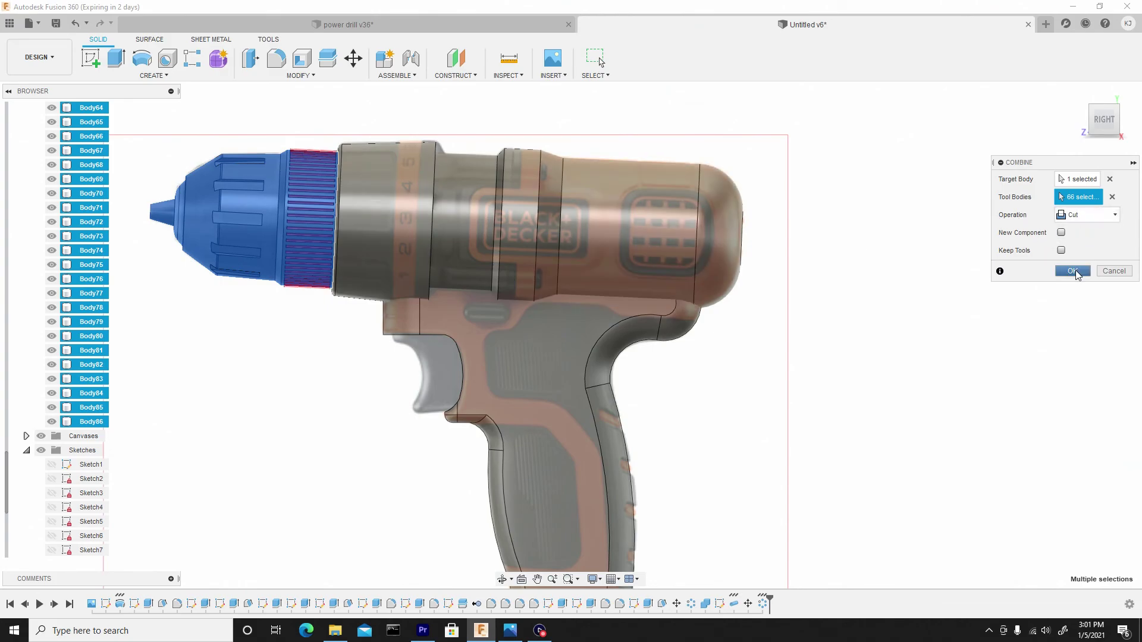
pyautogui.click(1076, 274)
pyautogui.click(637, 170)
pyautogui.scroll(5, 576, 280)
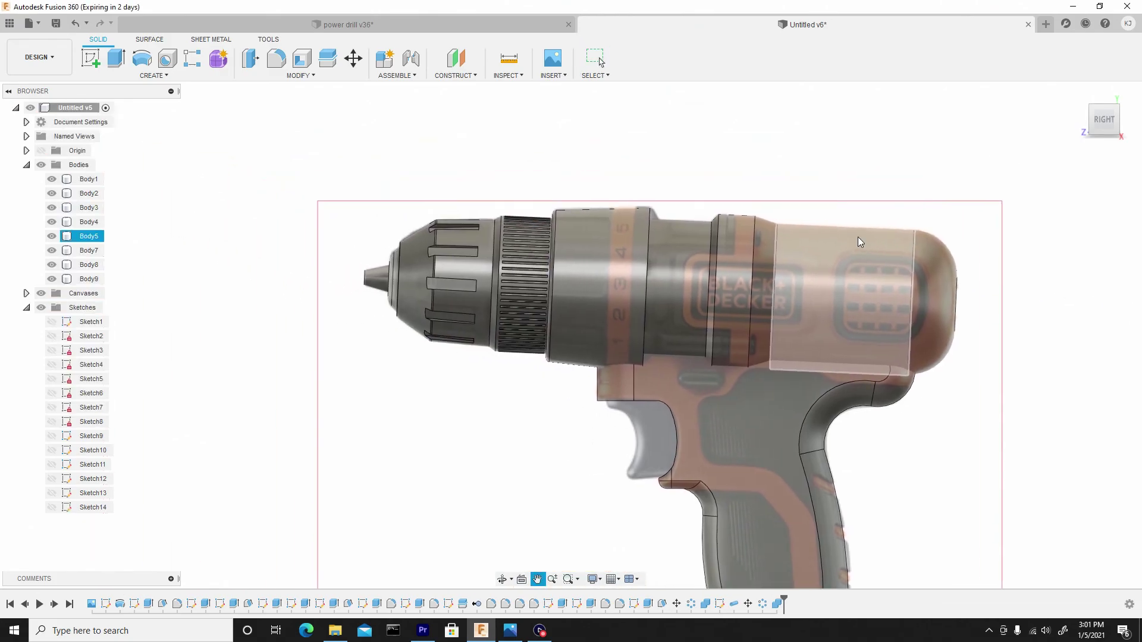
pyautogui.scroll(3, 576, 280)
pyautogui.moveTo(528, 184)
pyautogui.keyDown('shift'); pyautogui.mouseDown(button='middle')
pyautogui.moveTo(662, 227)
pyautogui.moveTo(696, 190)
pyautogui.moveTo(543, 214)
pyautogui.moveTo(539, 196)
pyautogui.mouseUp(button='middle'); pyautogui.keyUp('shift')
pyautogui.scroll(-6, 539, 195)
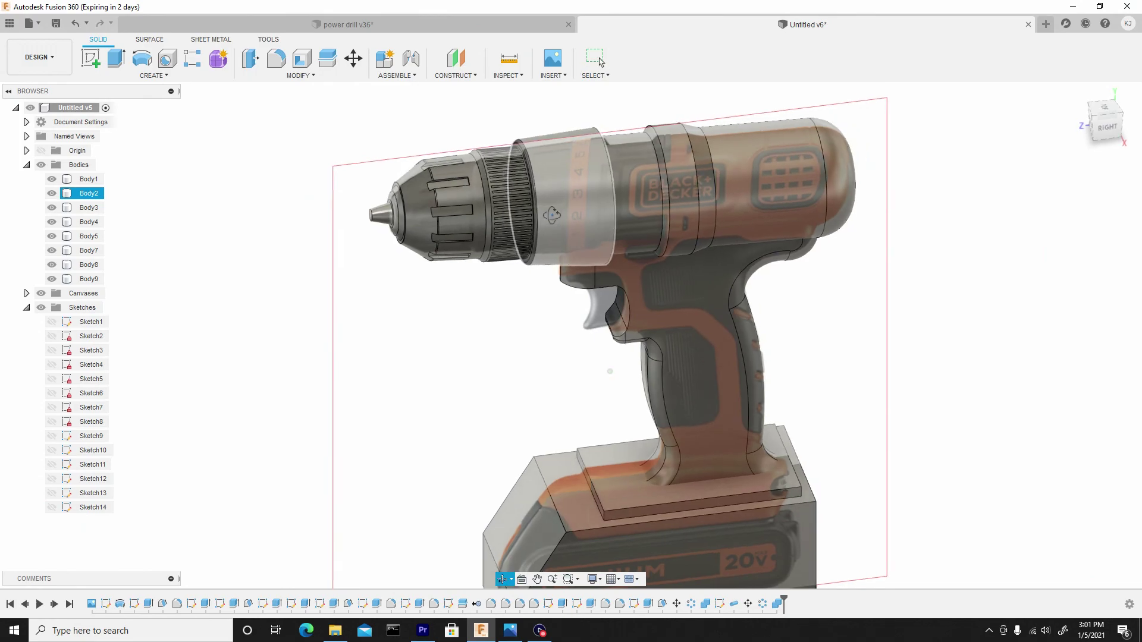
pyautogui.press('Escape')
pyautogui.click(1108, 123)
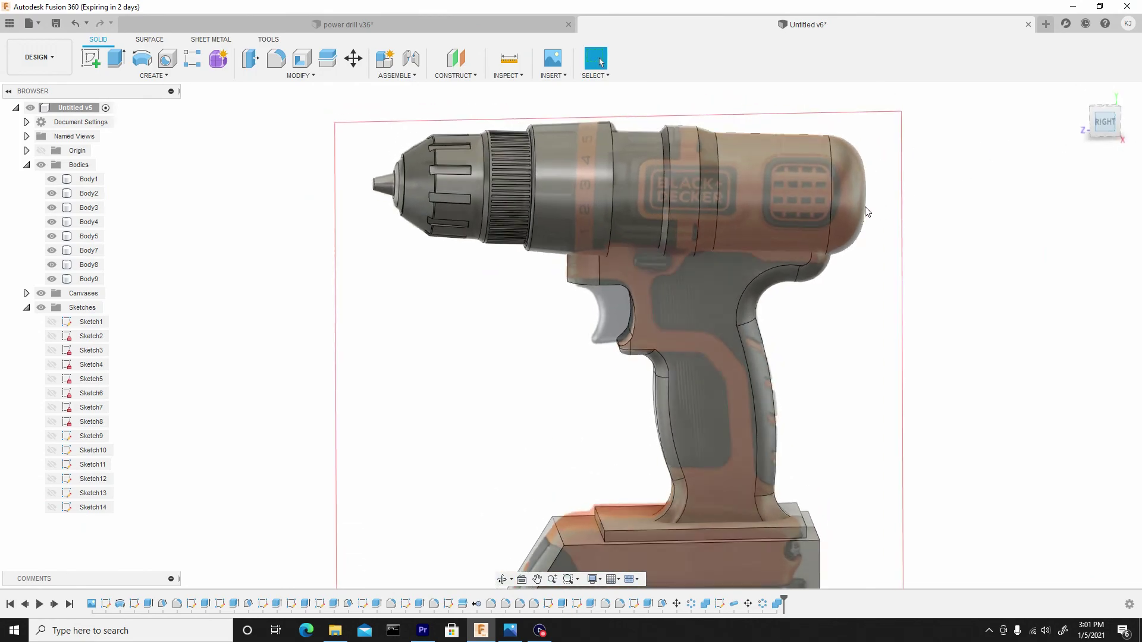